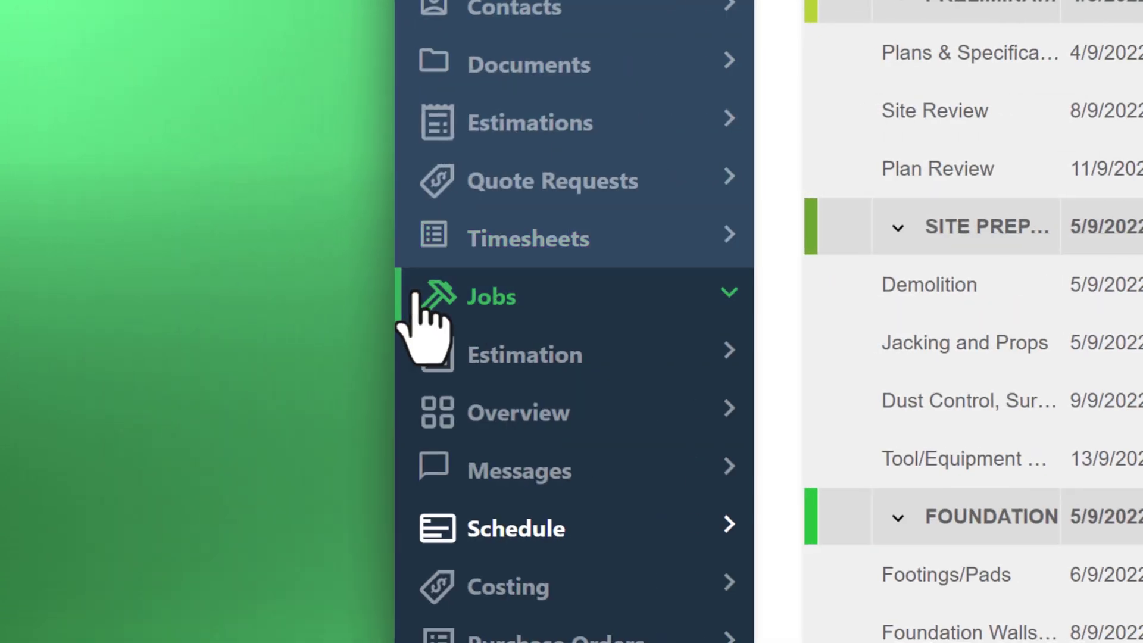
Open the Construction Job Schedule Example job's Schedule timeline from the jobs list.
left_click(36, 246)
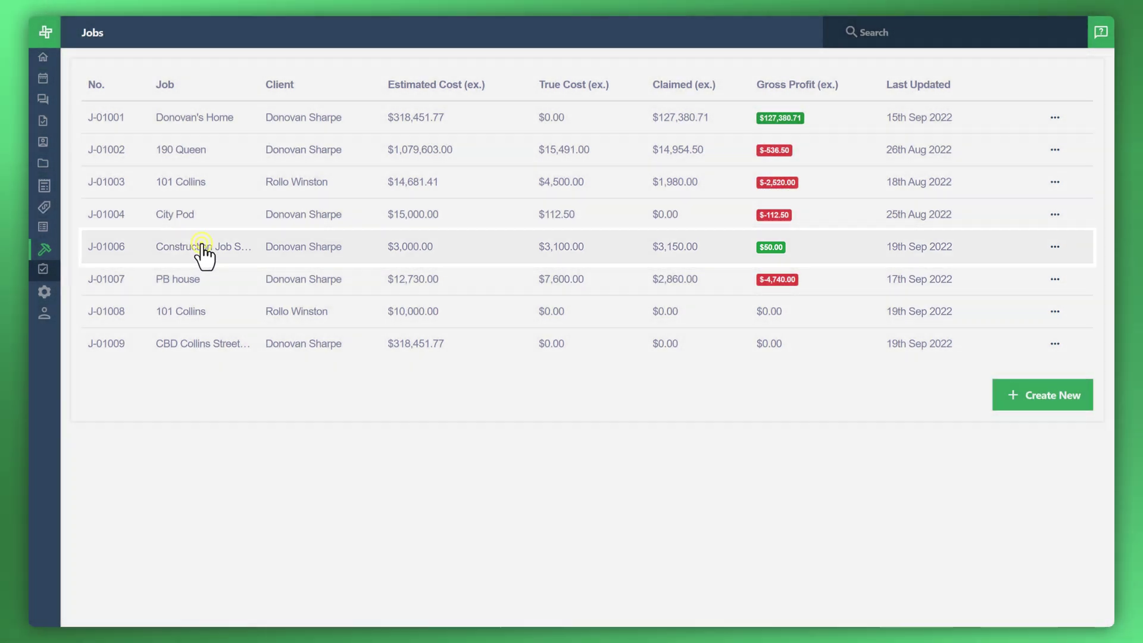
left_click(204, 246)
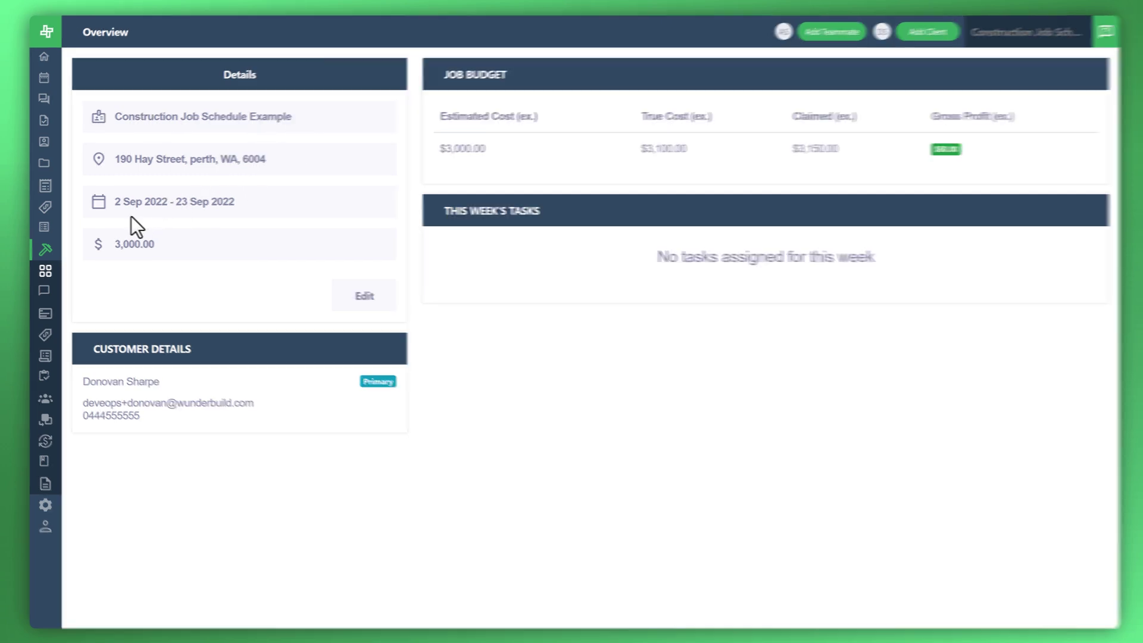
mouse_move(43, 257)
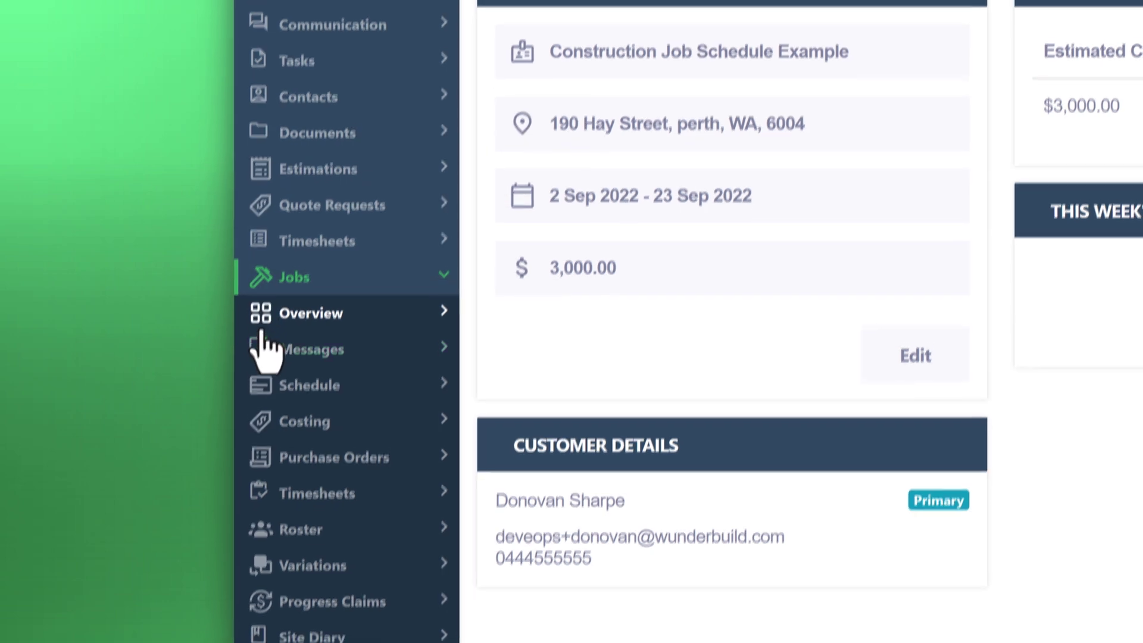
left_click(304, 393)
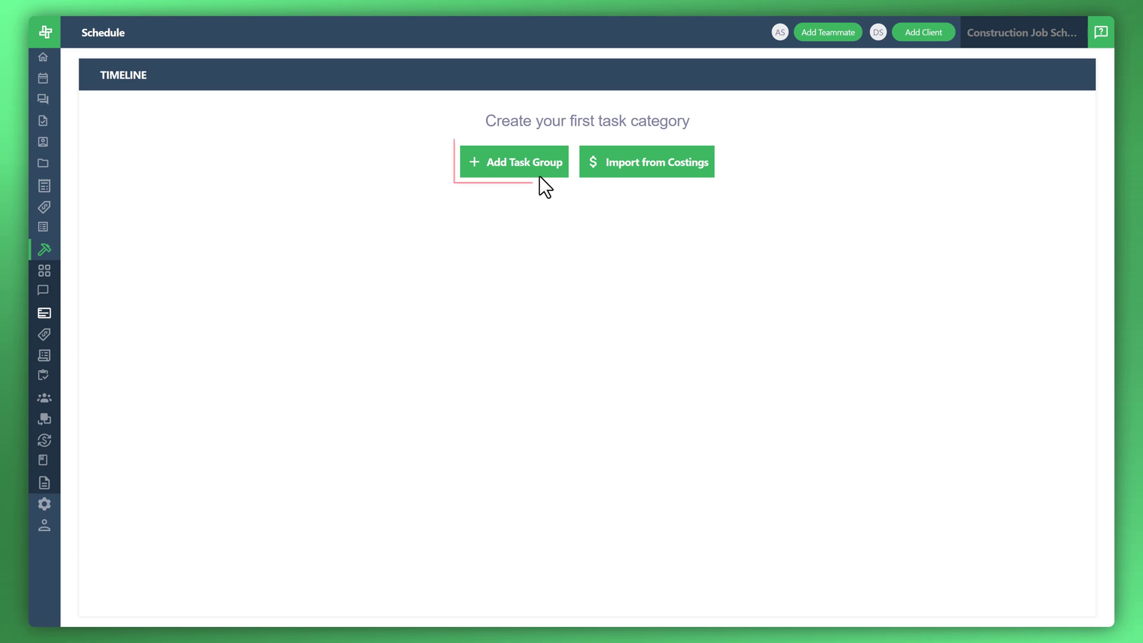
Start a new task category named Timber Framing, running 19–30 September 2022.
left_click(494, 167)
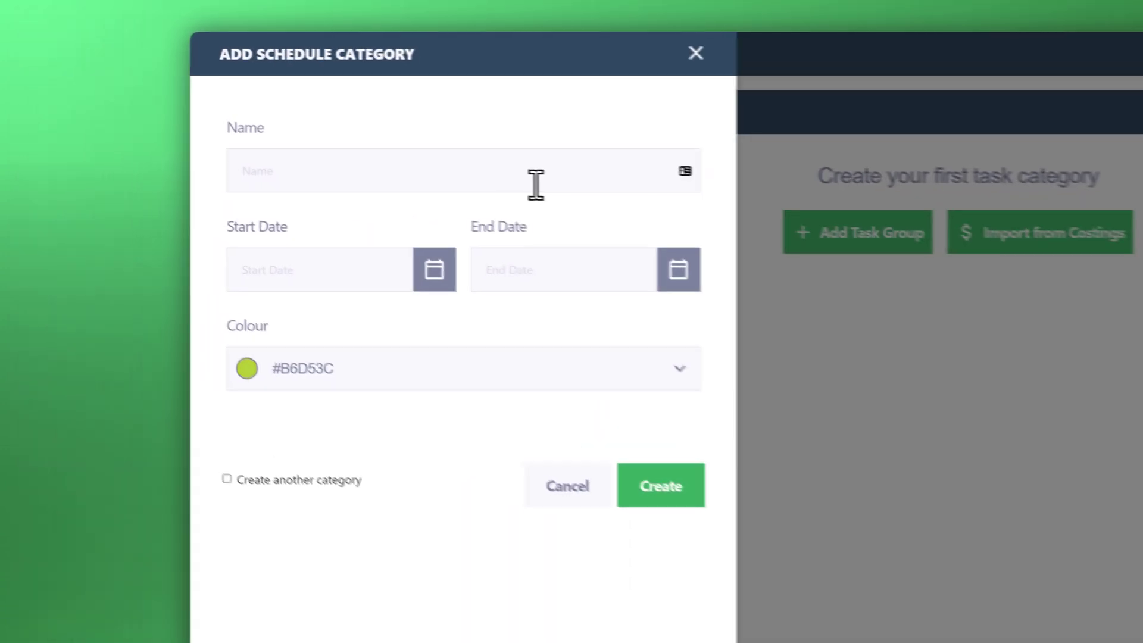
left_click(254, 122)
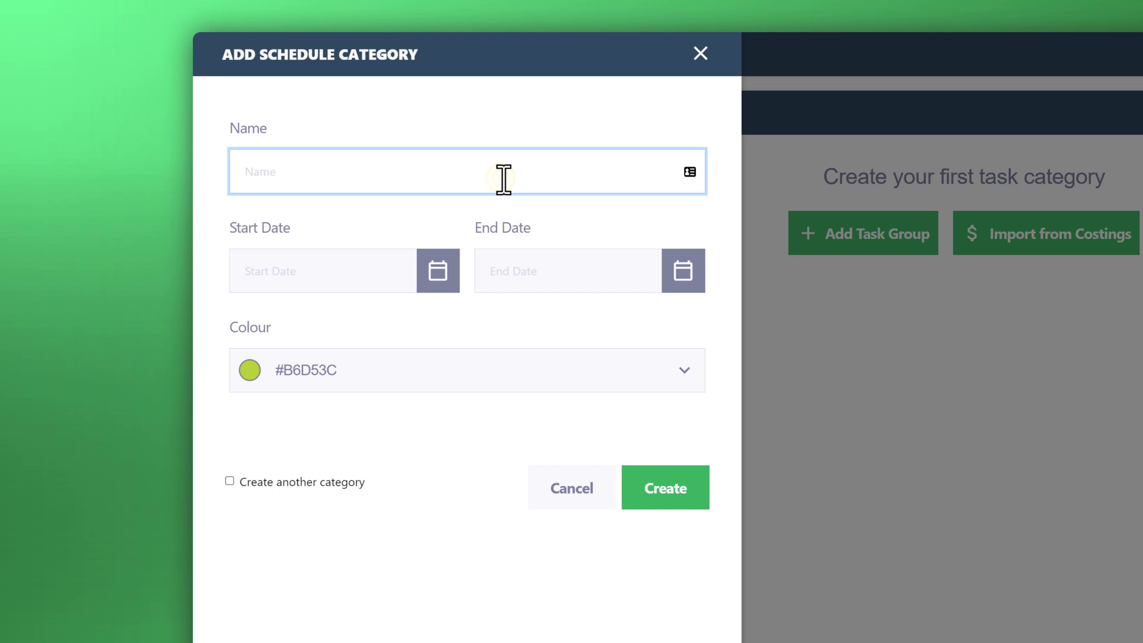
type("Timber Framing")
left_click(437, 271)
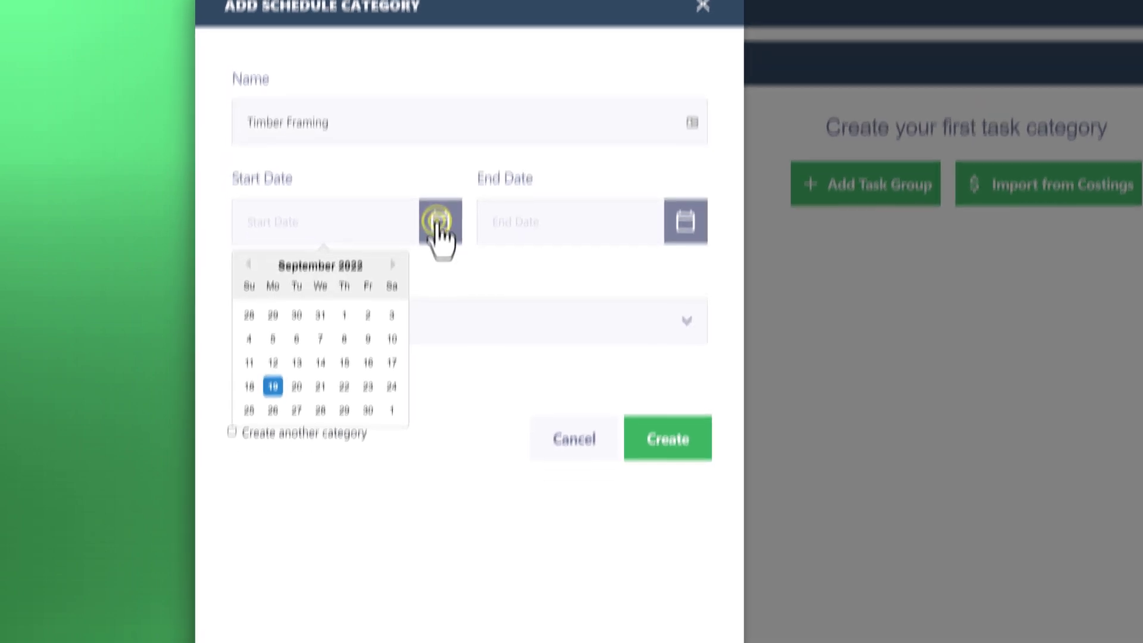
left_click(277, 341)
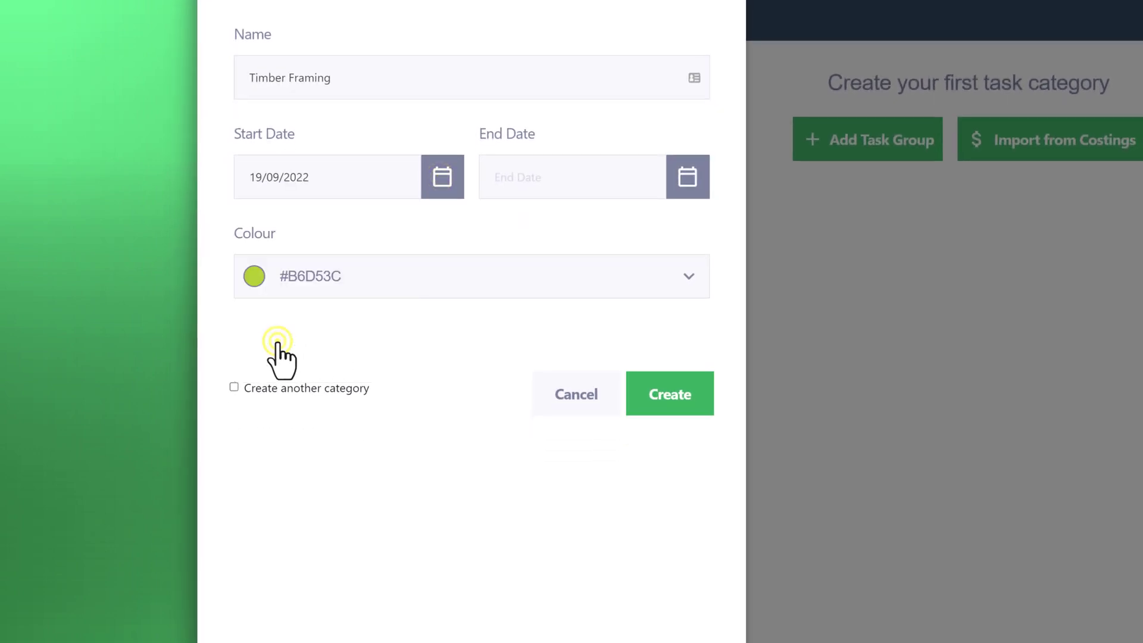
left_click(679, 177)
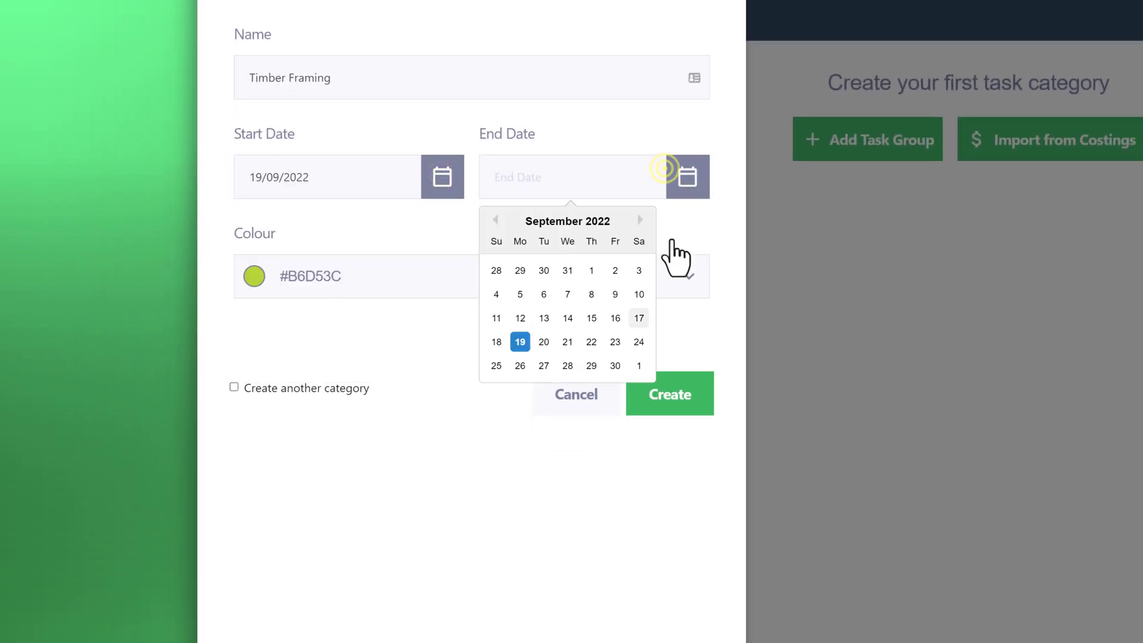
left_click(616, 367)
Colour the category red (#ff0004) and create it.
left_click(504, 334)
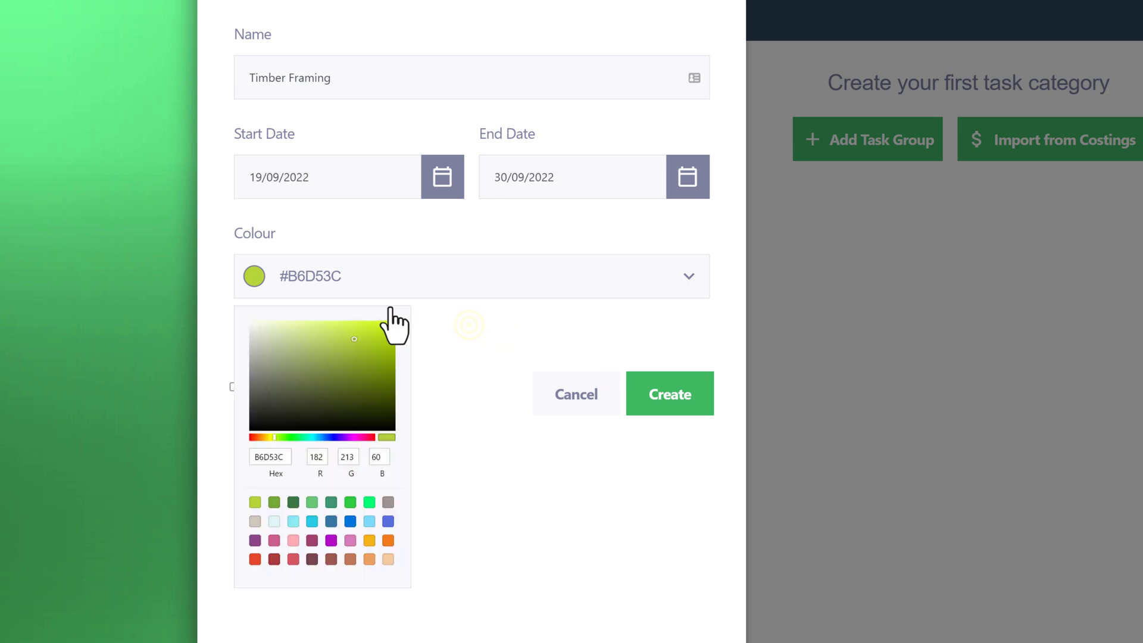
left_click(348, 296)
left_click(274, 287)
left_click(367, 437)
left_click(374, 437)
left_click(393, 324)
left_click(493, 339)
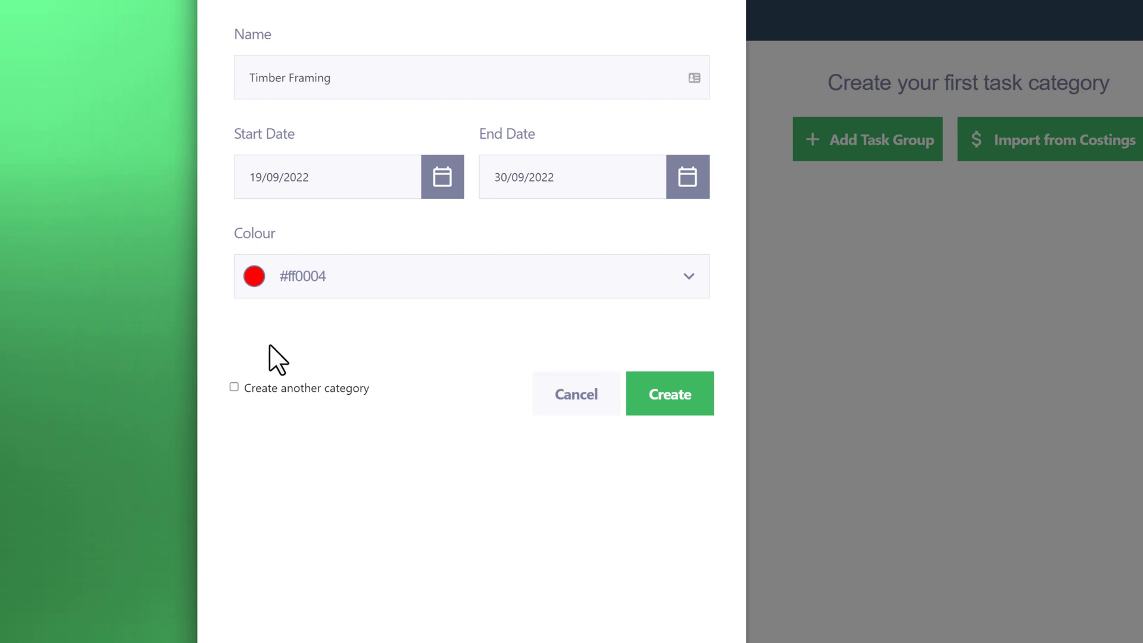
left_click(234, 387)
left_click(232, 388)
left_click(670, 393)
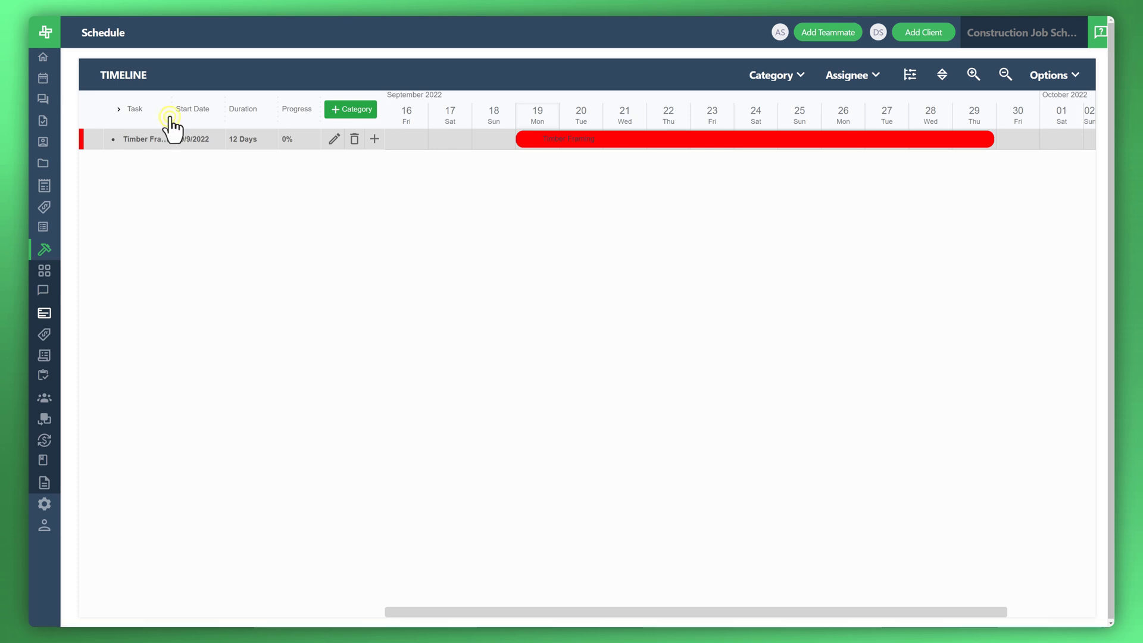
Widen the Task column so Timber Framing shows in full, and add a task under it.
left_click_drag(169, 116, 200, 119)
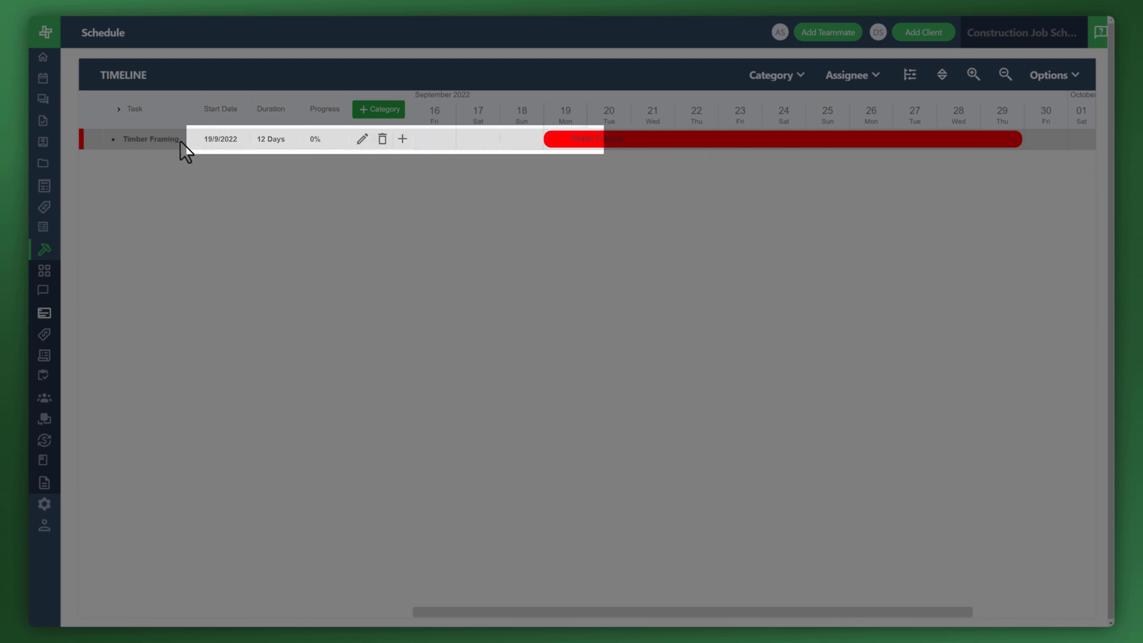
left_click(402, 138)
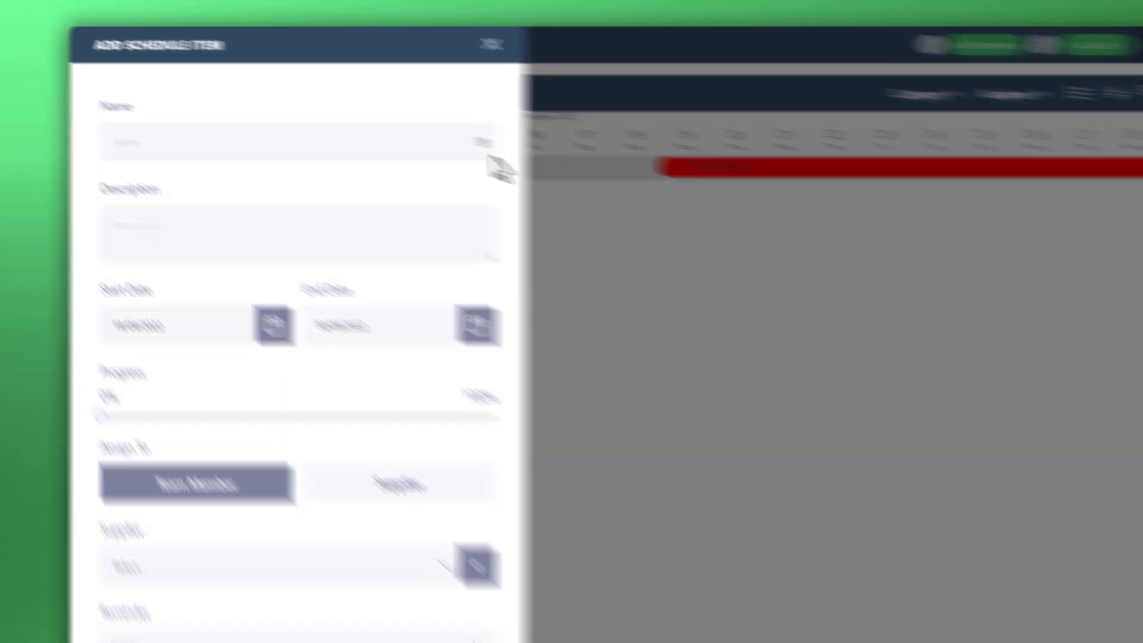
Give the Inspection task the description 'Inspect the' and dates 21–23 September 2022.
left_click(227, 123)
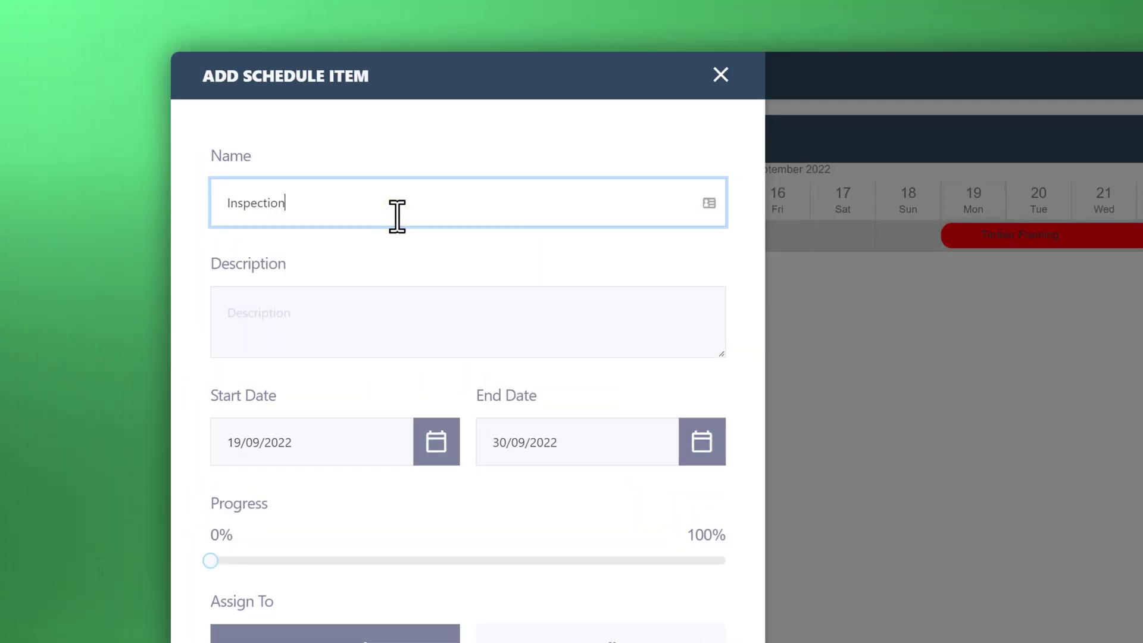
left_click(327, 309)
type("Inspect the timber to ensure the quality is up to standard")
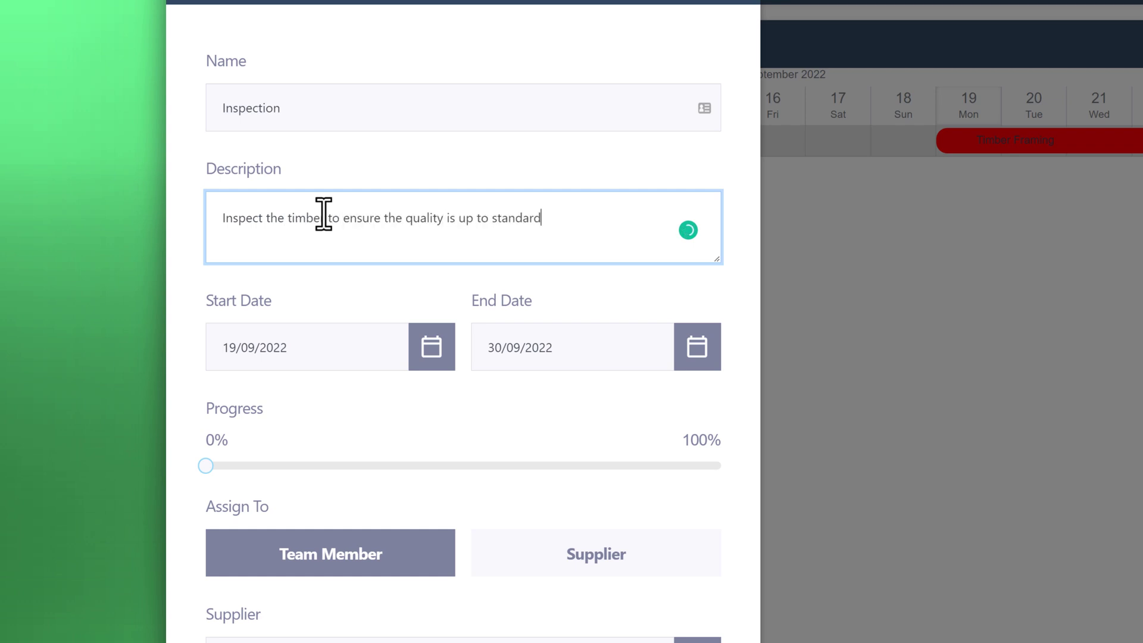
left_click(427, 347)
left_click(300, 526)
left_click(684, 355)
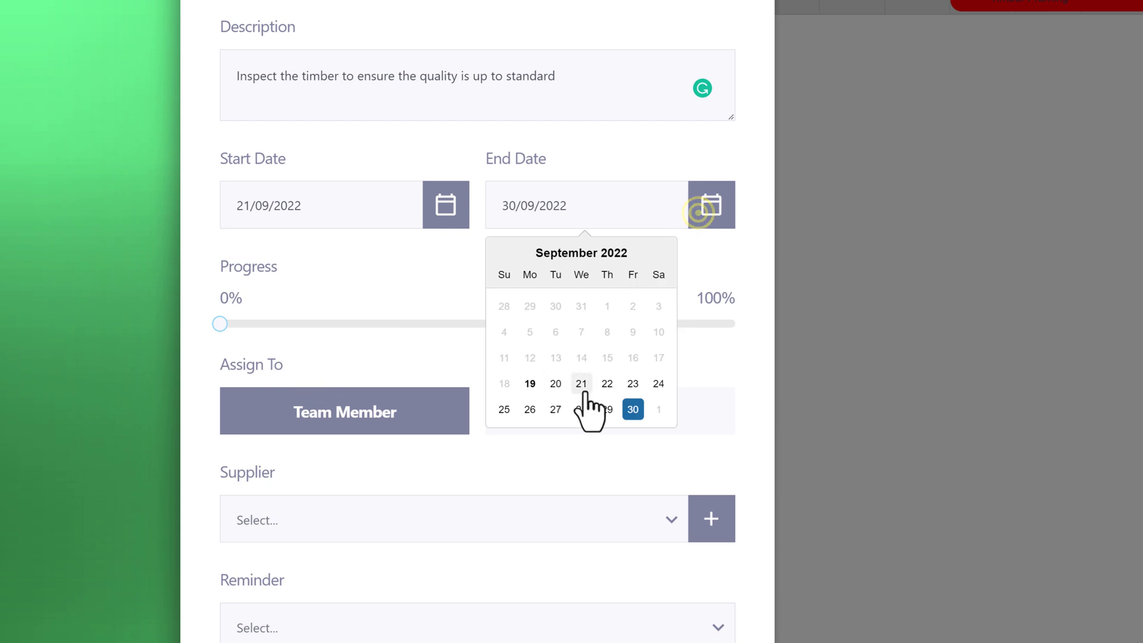
left_click(630, 382)
Assign the Inspection task to supplier Robert's Timber and create it.
scroll(489, 317, "down", 1)
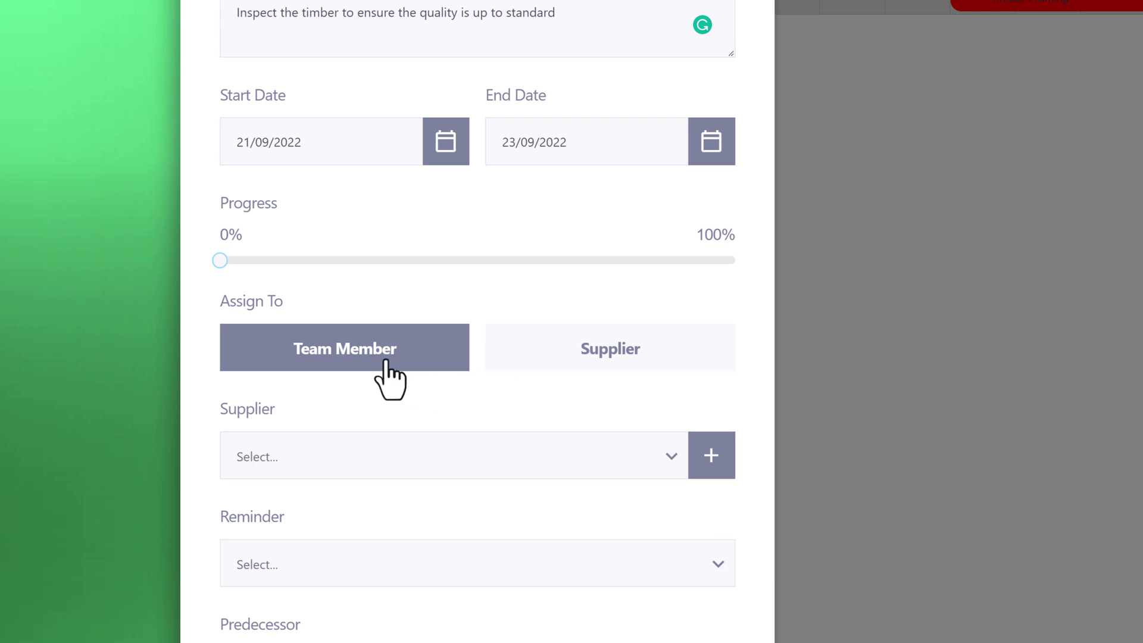
scroll(386, 360, "down", 1)
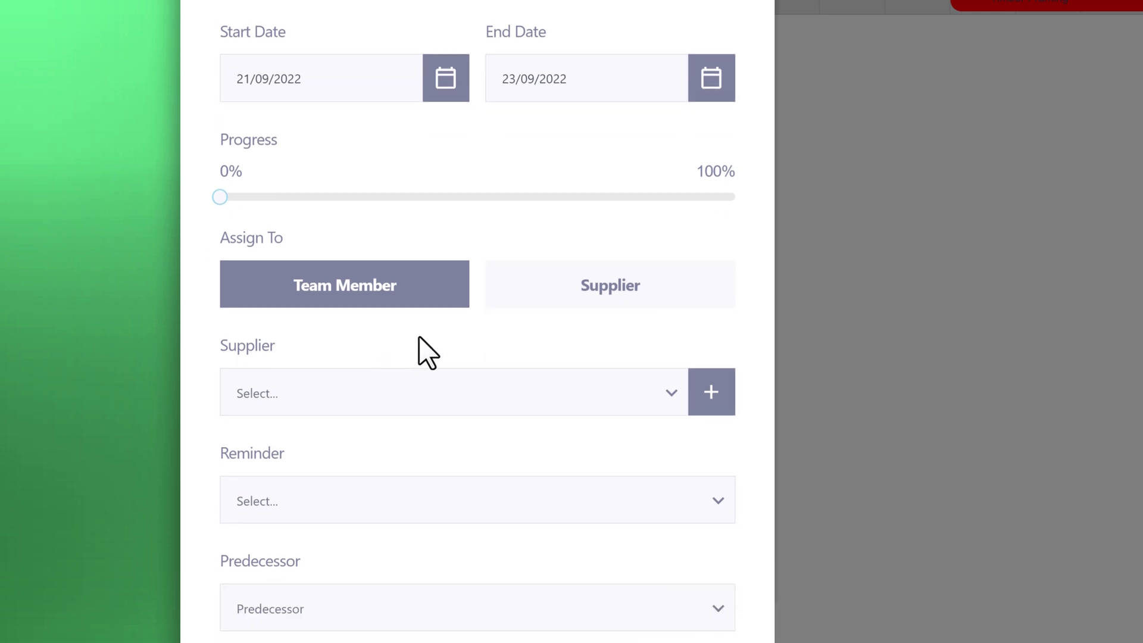
left_click(659, 393)
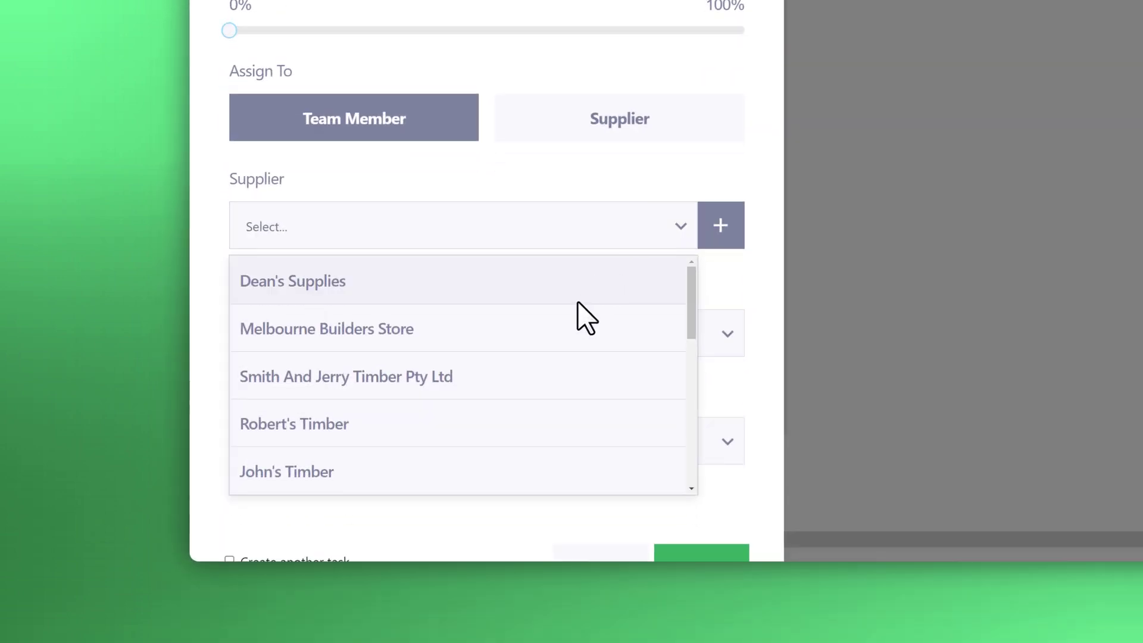
scroll(554, 396, "down", 1)
left_click(536, 371)
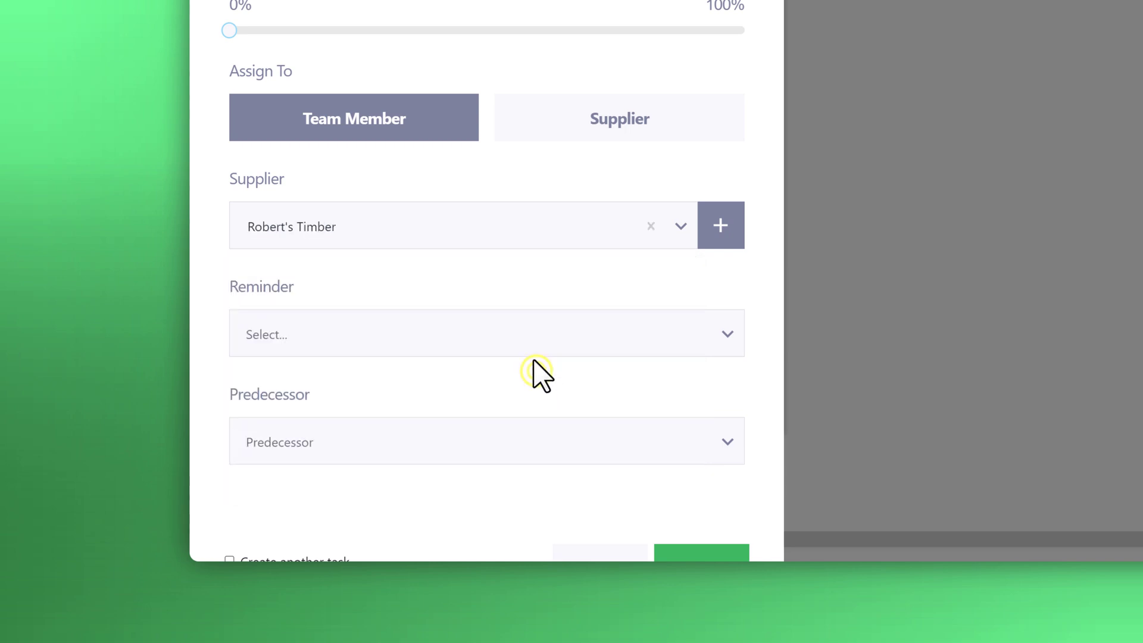
left_click(455, 273)
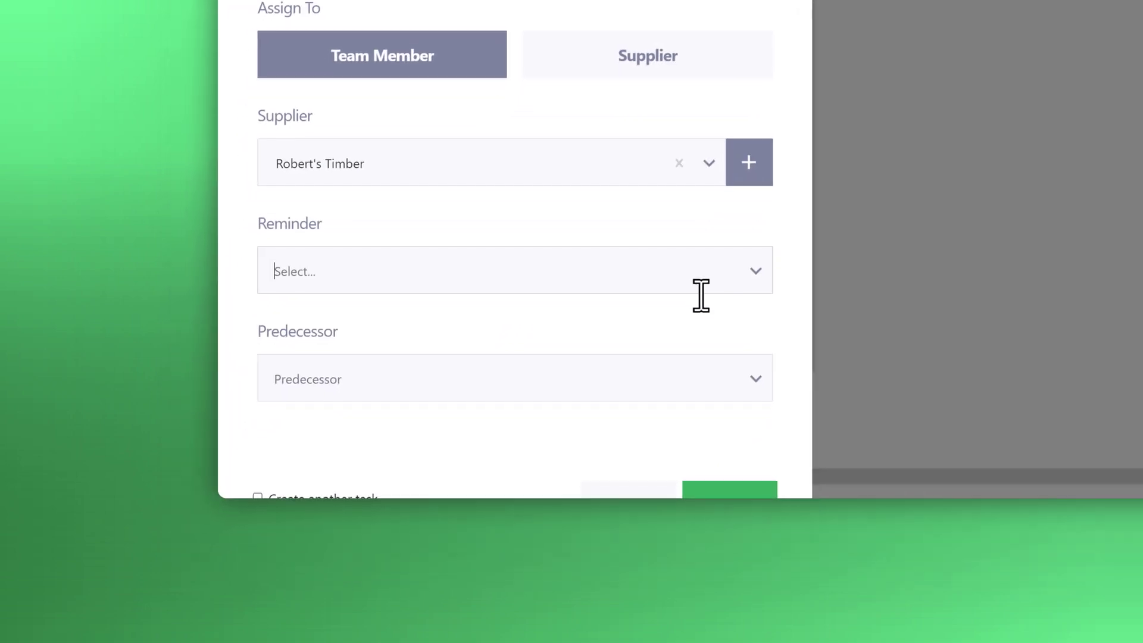
scroll(667, 369, "down", 1)
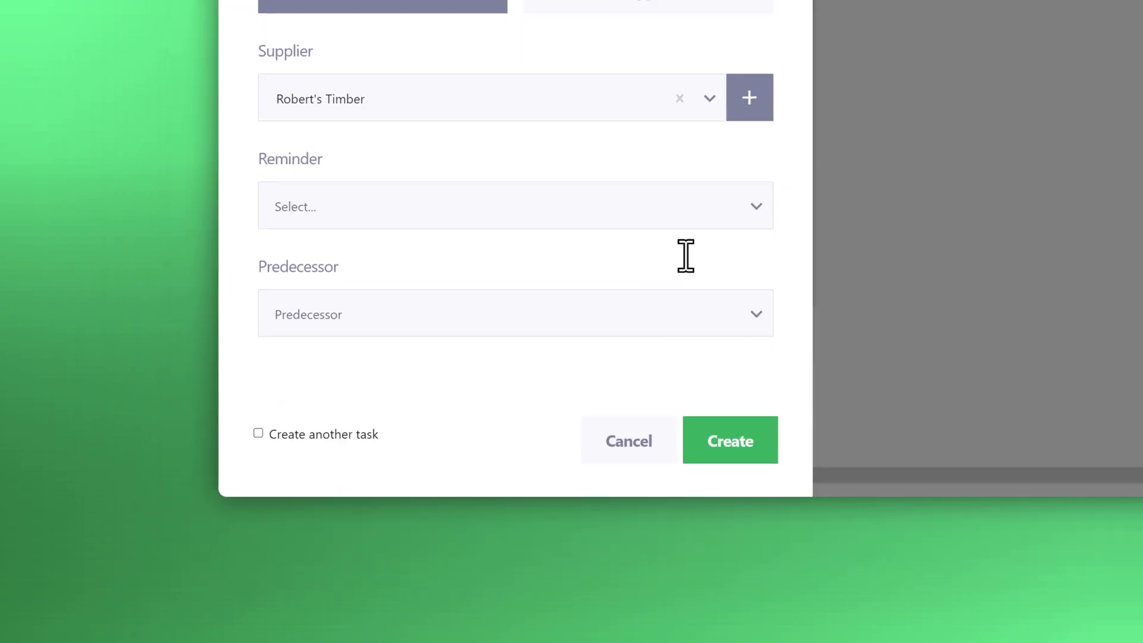
scroll(693, 267, "up", 1)
scroll(714, 357, "down", 1)
left_click(730, 441)
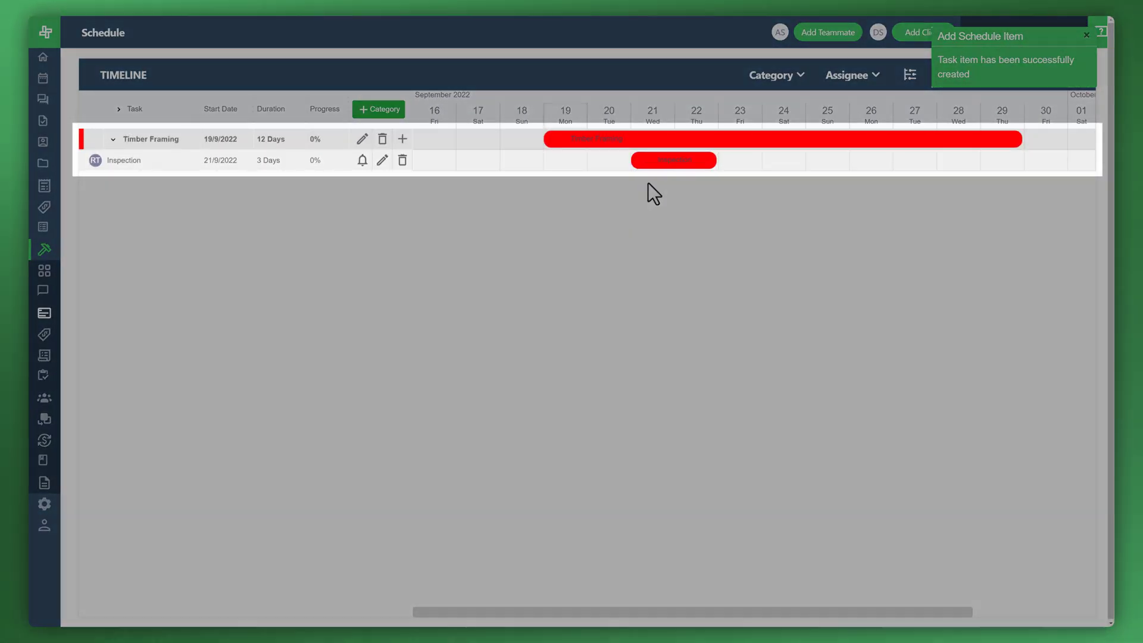
Add a Purchase task, 'Reach out to the supplier and purchase timber', for 22–23 September 2022.
left_click(568, 212)
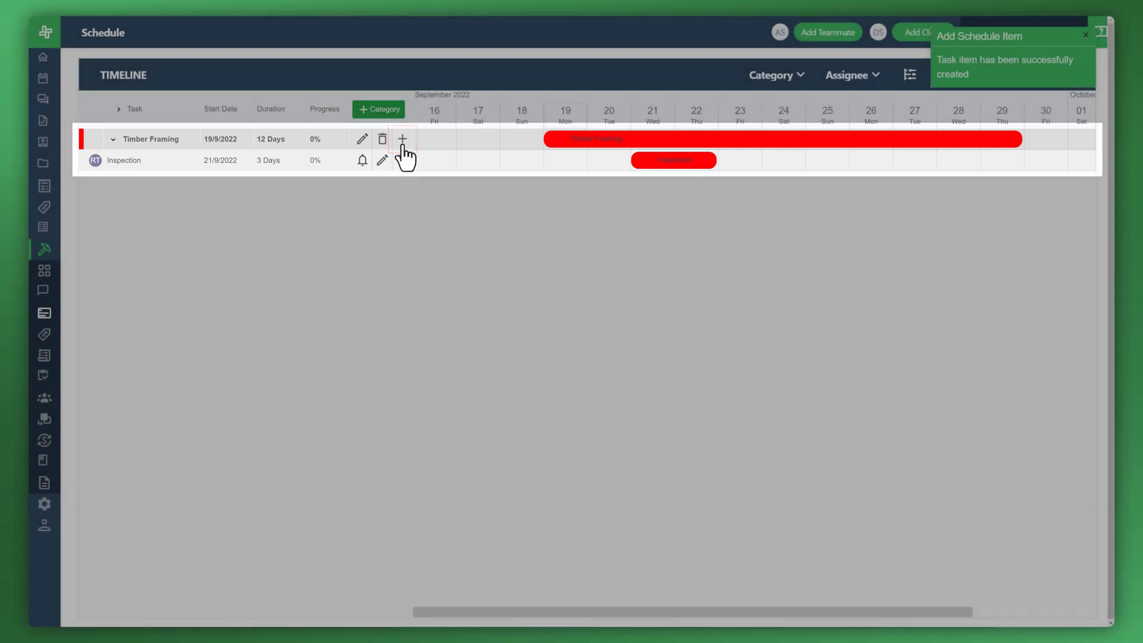
left_click(402, 139)
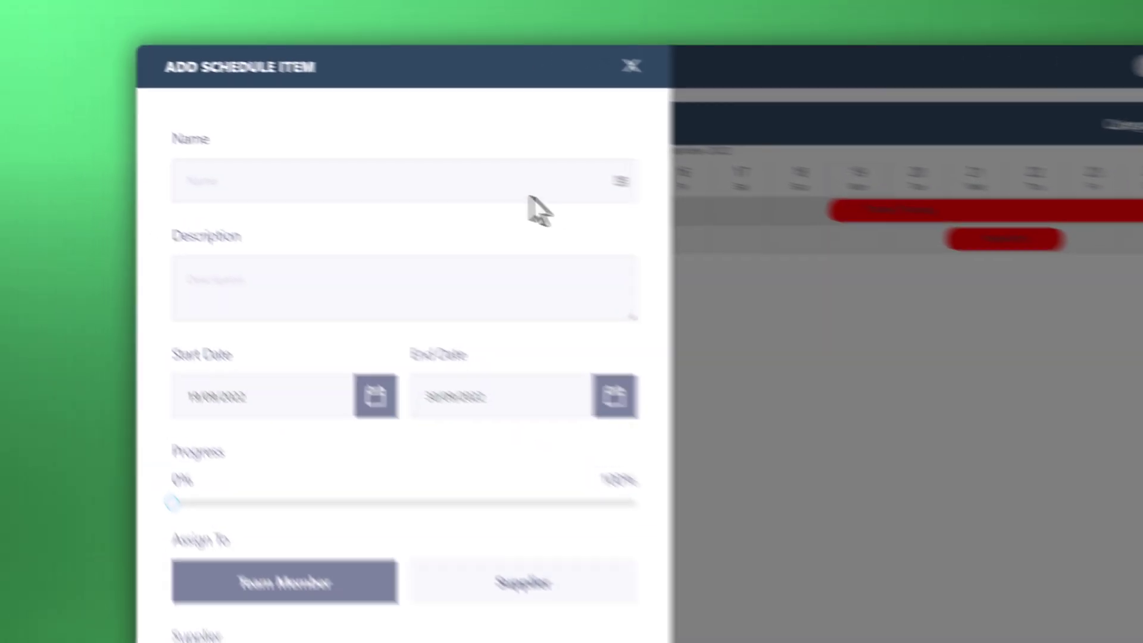
left_click(346, 182)
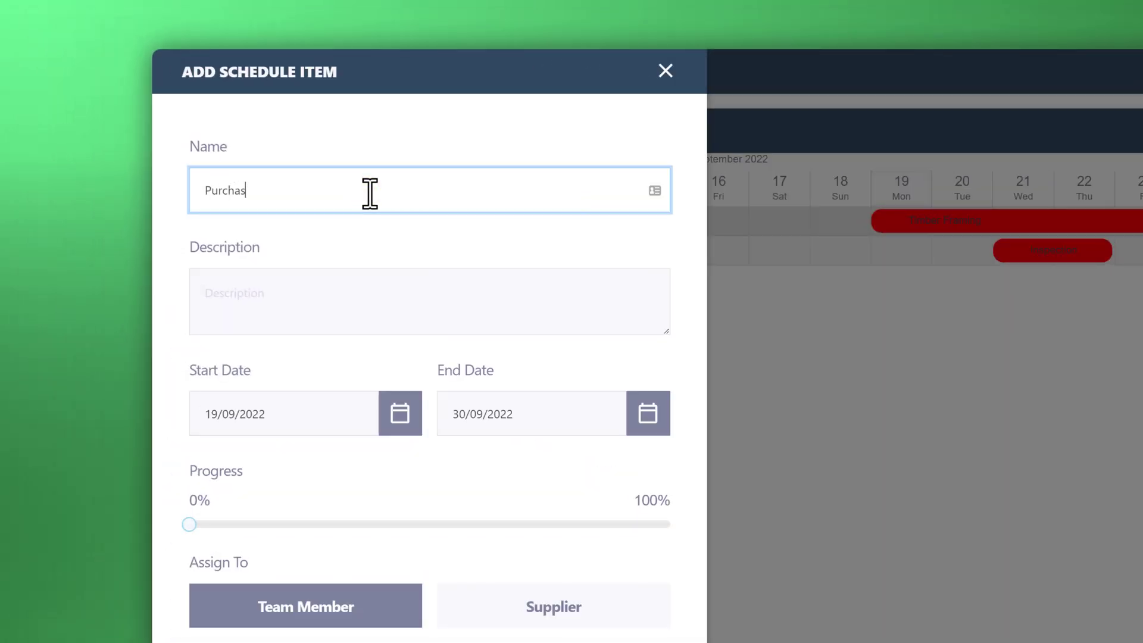
left_click(302, 315)
type("Reach out")
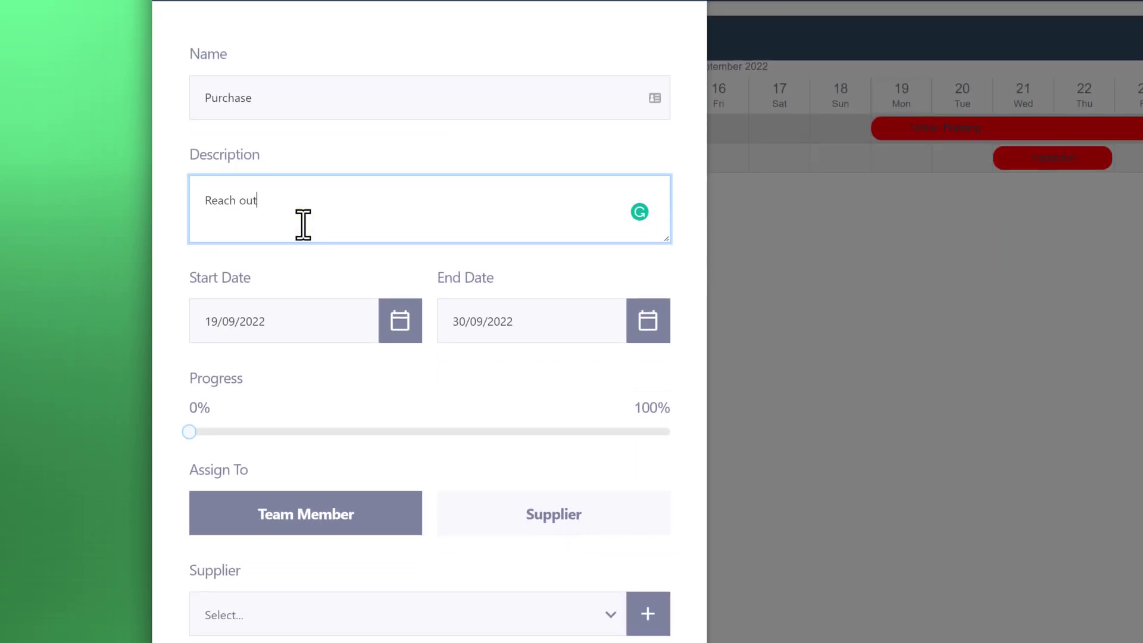
type(" to the supplier and purchase timber")
left_click(400, 322)
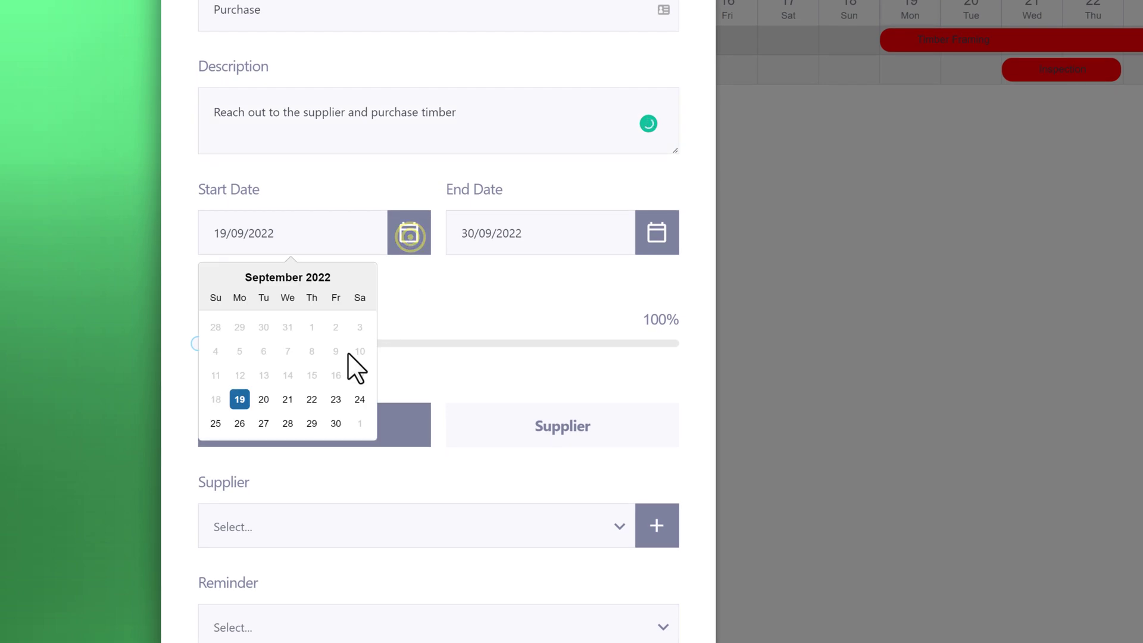
left_click(311, 399)
left_click(656, 234)
left_click(585, 400)
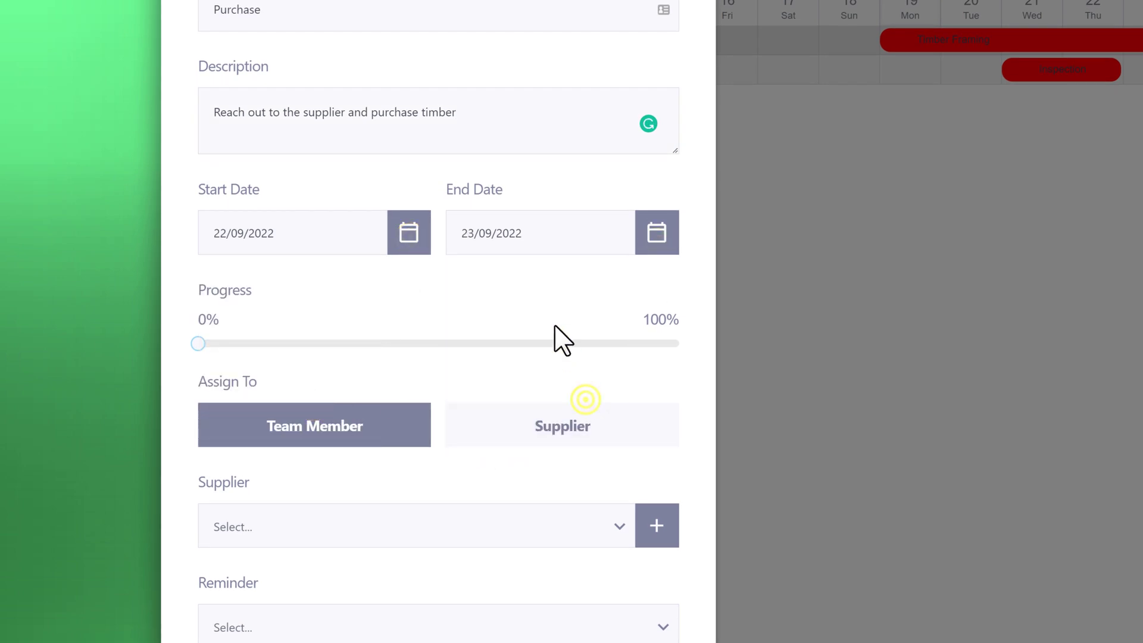
Make Inspection the Purchase task's predecessor and create the task.
scroll(518, 347, "down", 3)
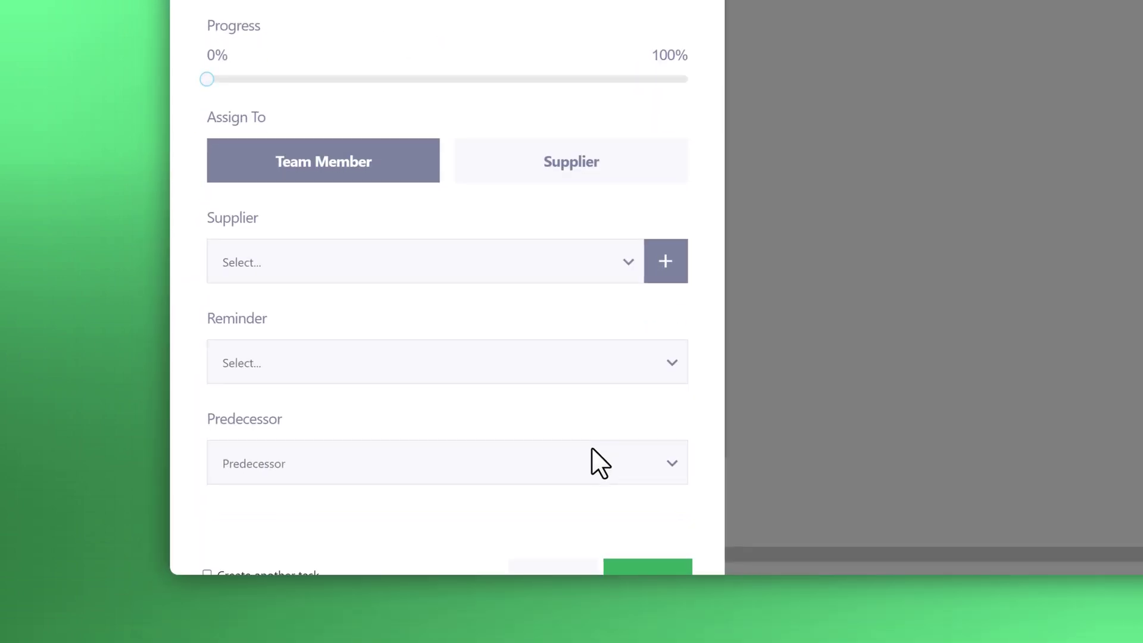
left_click(671, 466)
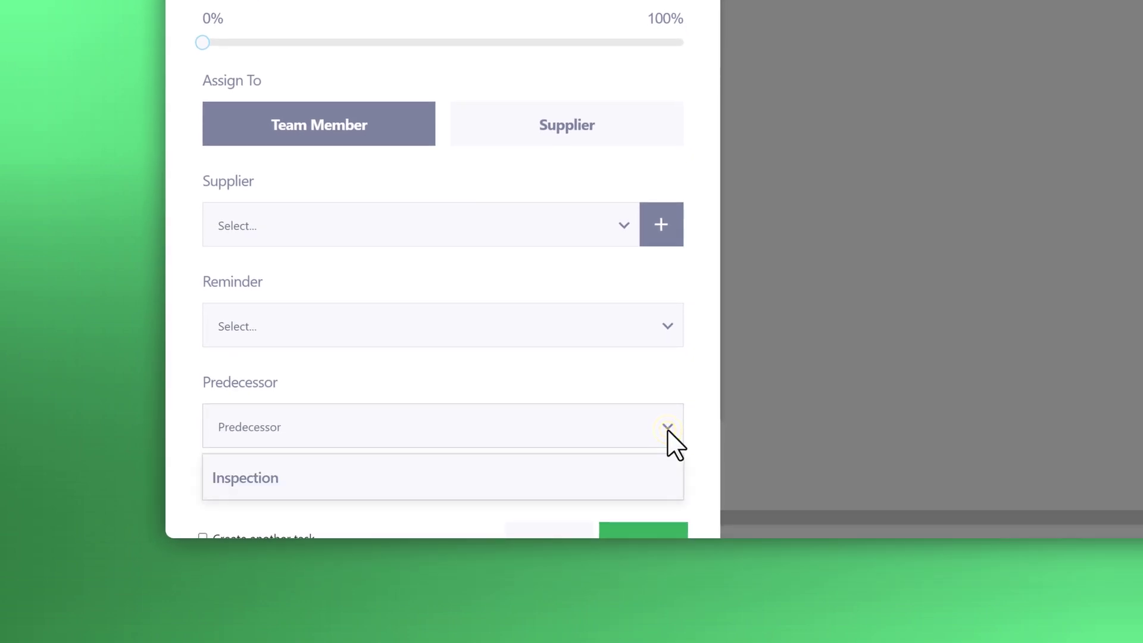
left_click(294, 480)
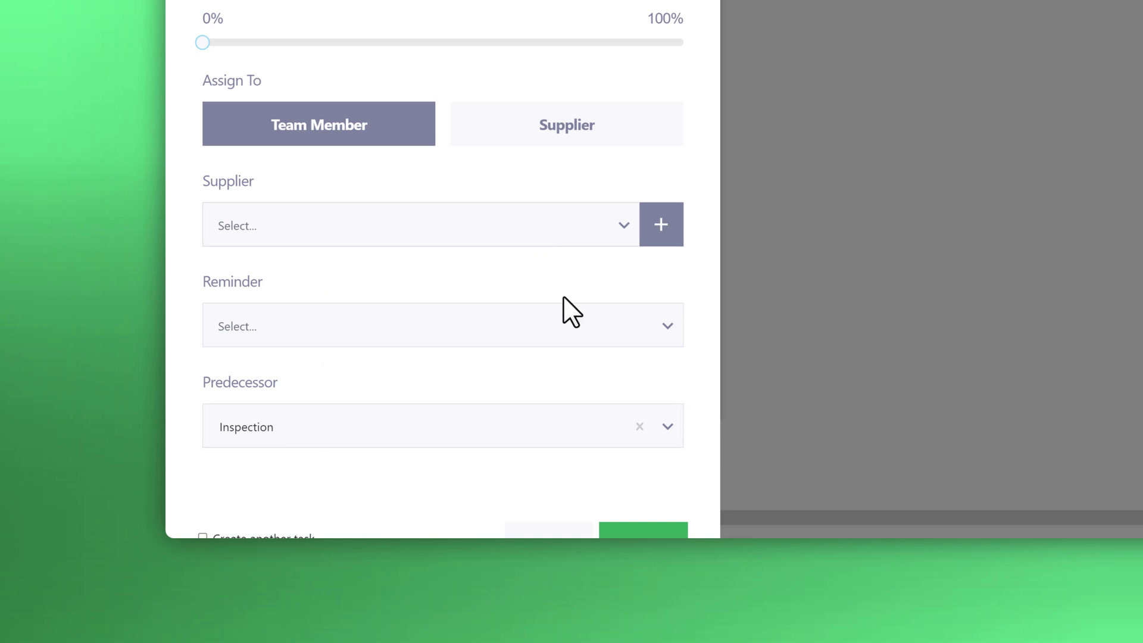
scroll(589, 357, "down", 1)
left_click(632, 497)
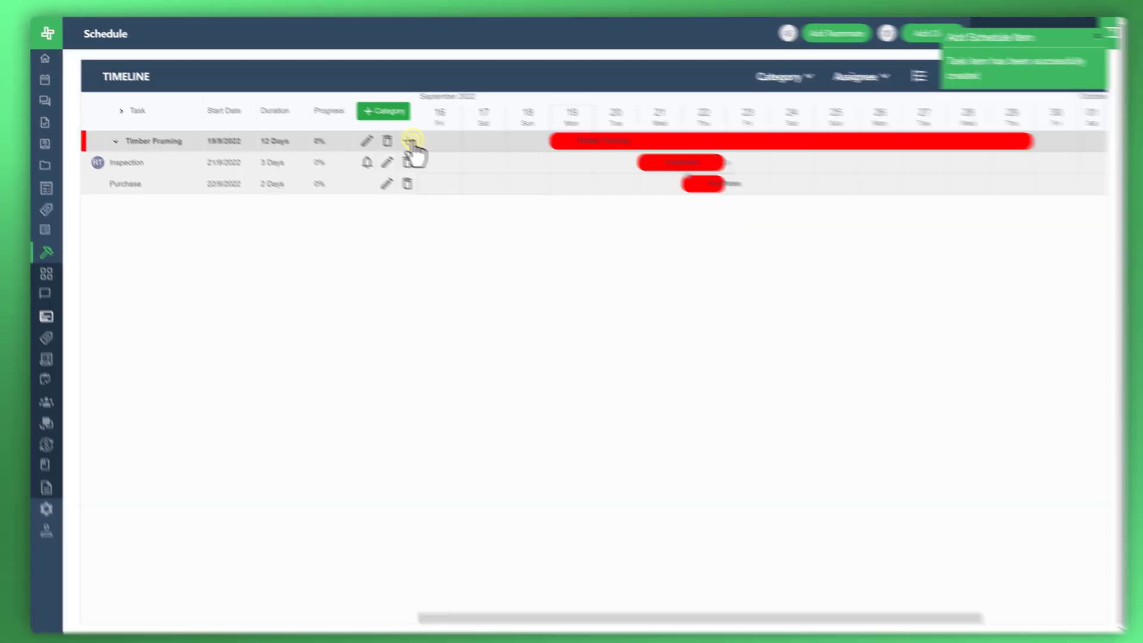
Add a Timber delivery task, 'Supplier to deliver timber', running 25–27 September 2022.
left_click(402, 139)
left_click(239, 192)
type("Timber delivery")
left_click(192, 316)
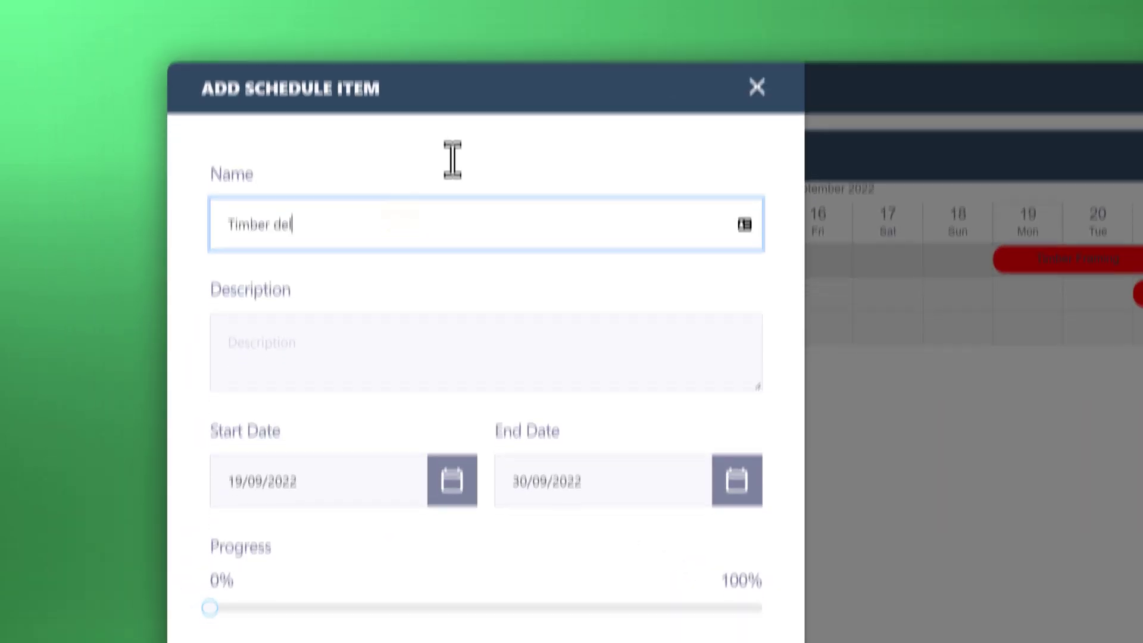
type("Supplier to deliver timber")
left_click(431, 339)
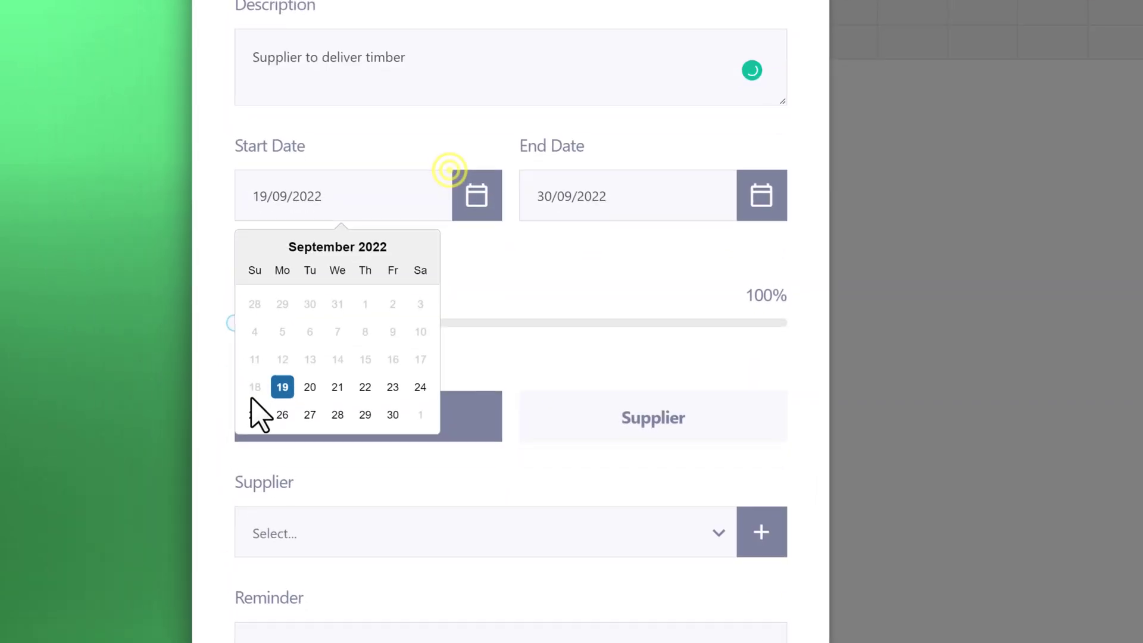
left_click(234, 577)
left_click(736, 370)
left_click(595, 411)
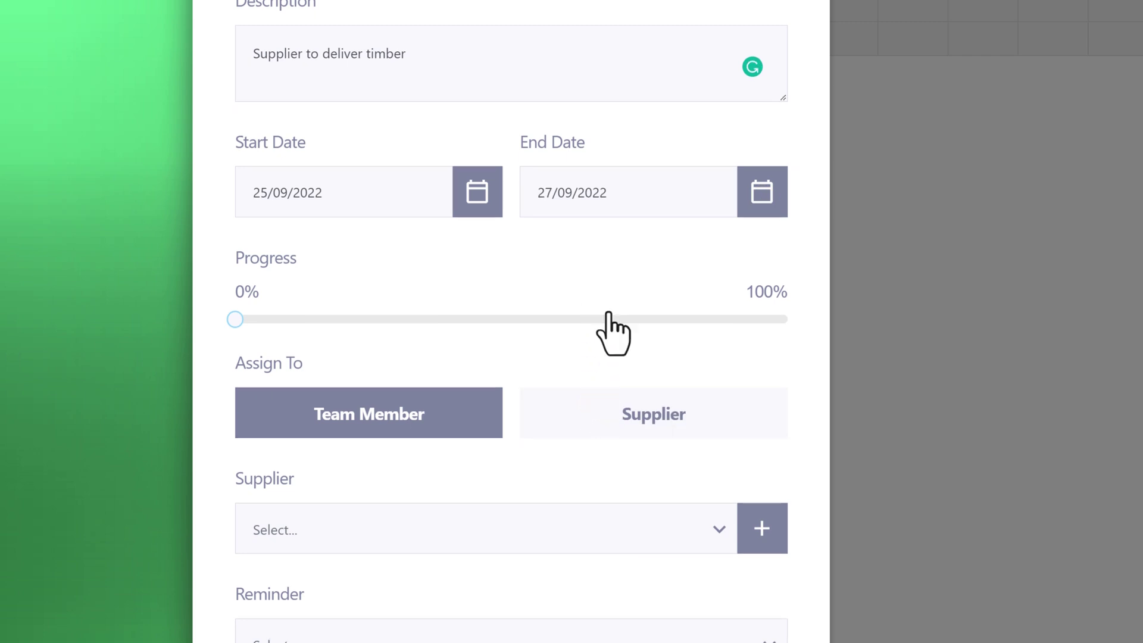
Assign Timber delivery to supplier Robert's Timber, set Purchase as predecessor, and create it.
left_click(635, 414)
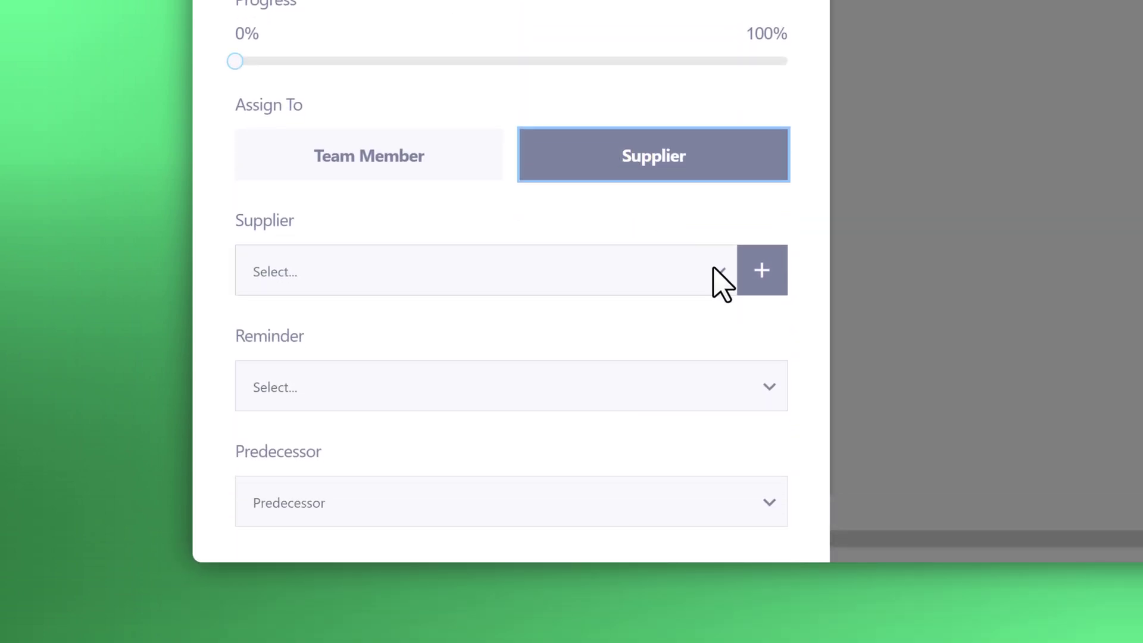
left_click(717, 404)
left_click(403, 476)
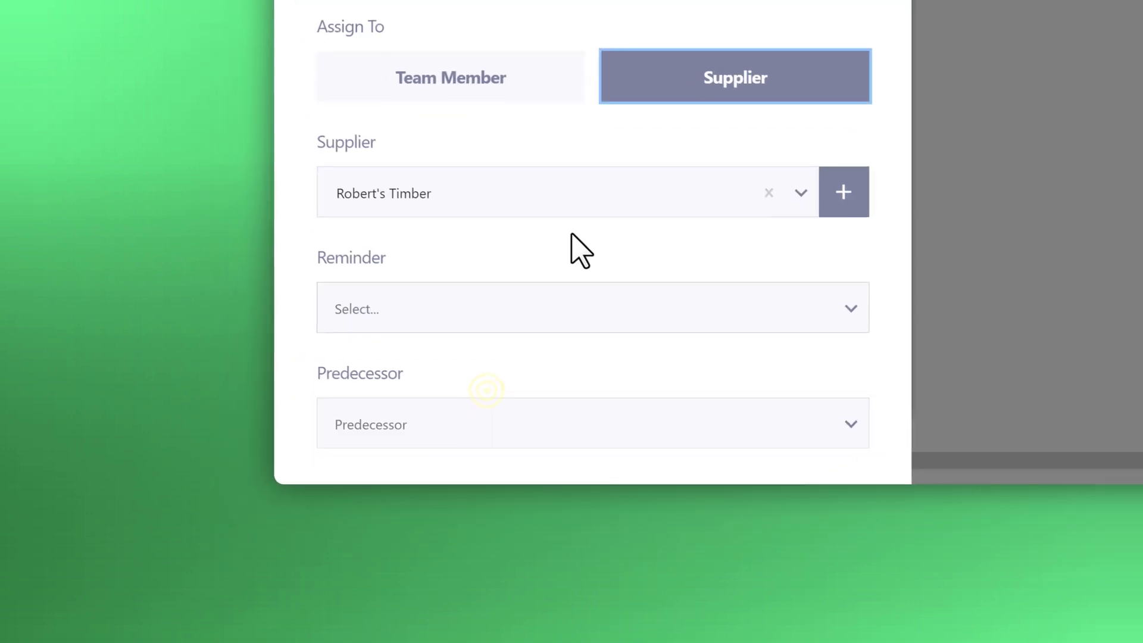
left_click(589, 238)
scroll(630, 263, "down", 3)
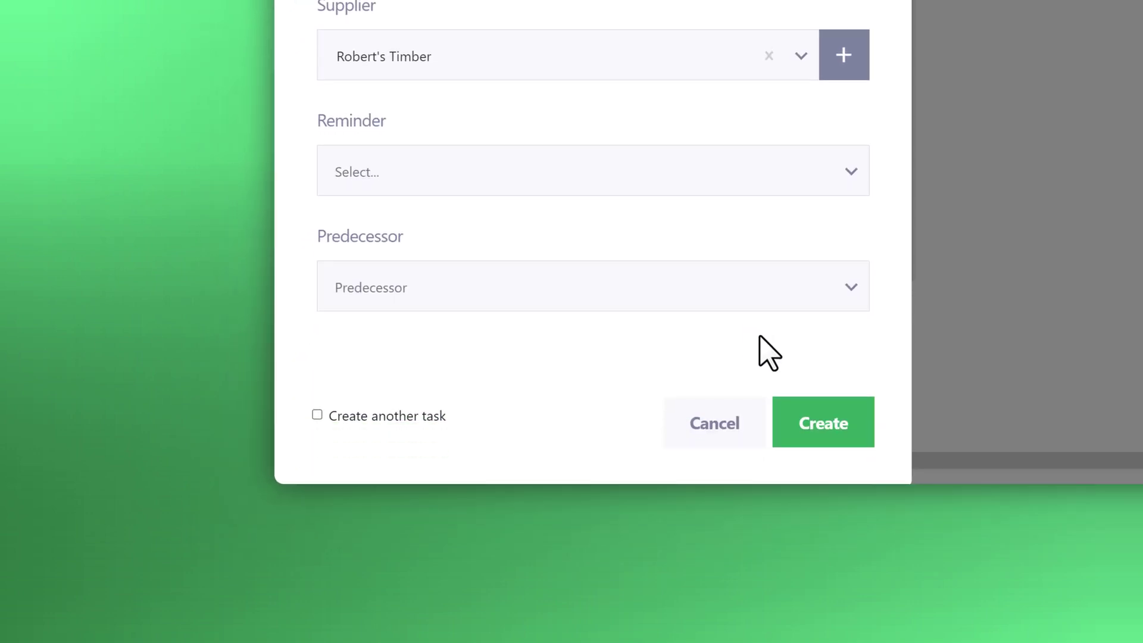
left_click(851, 287)
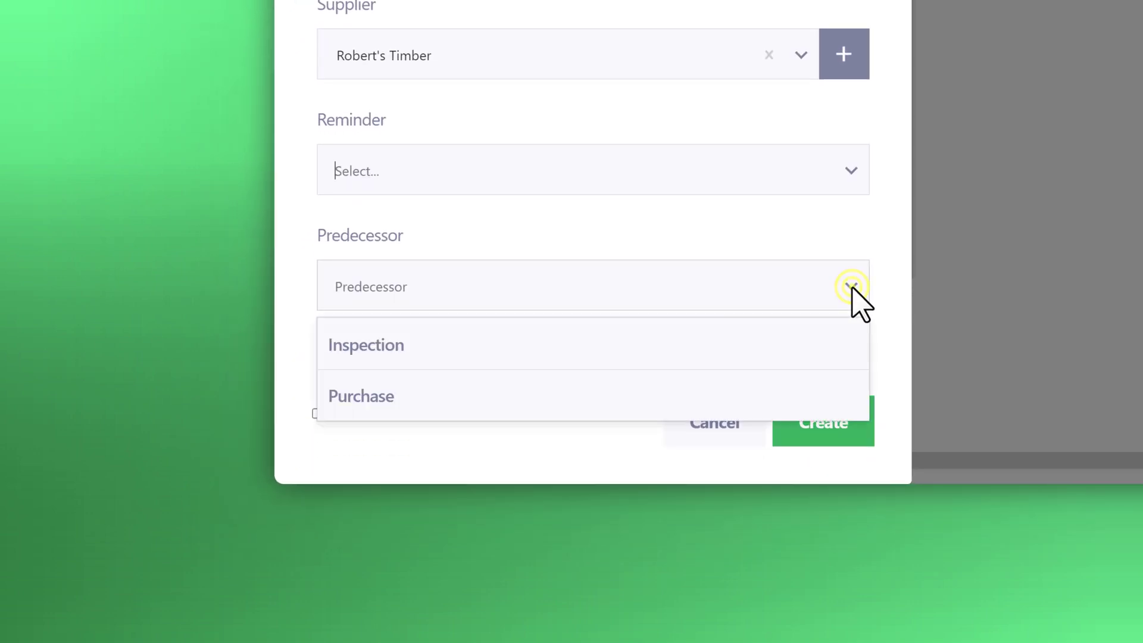
left_click(462, 393)
left_click(825, 433)
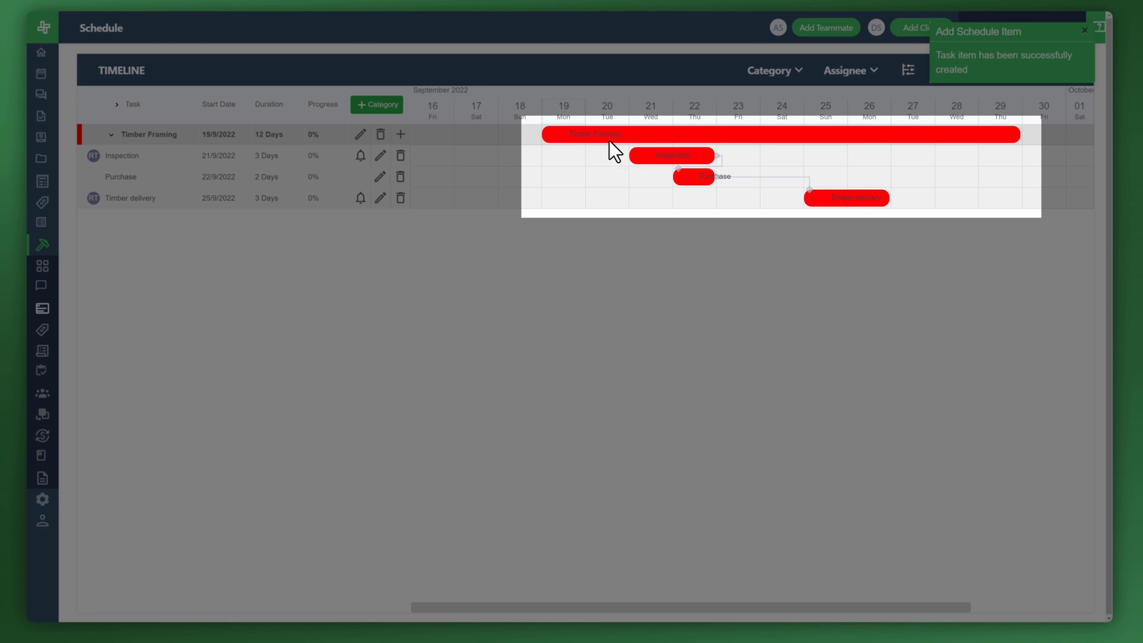
mouse_move(675, 152)
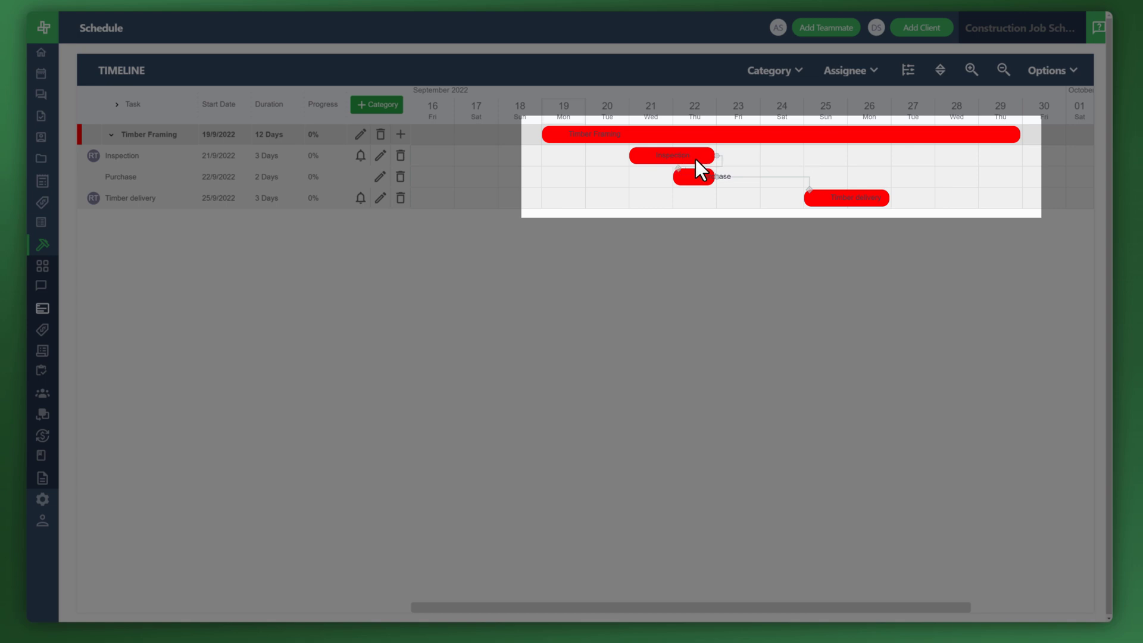
mouse_move(710, 164)
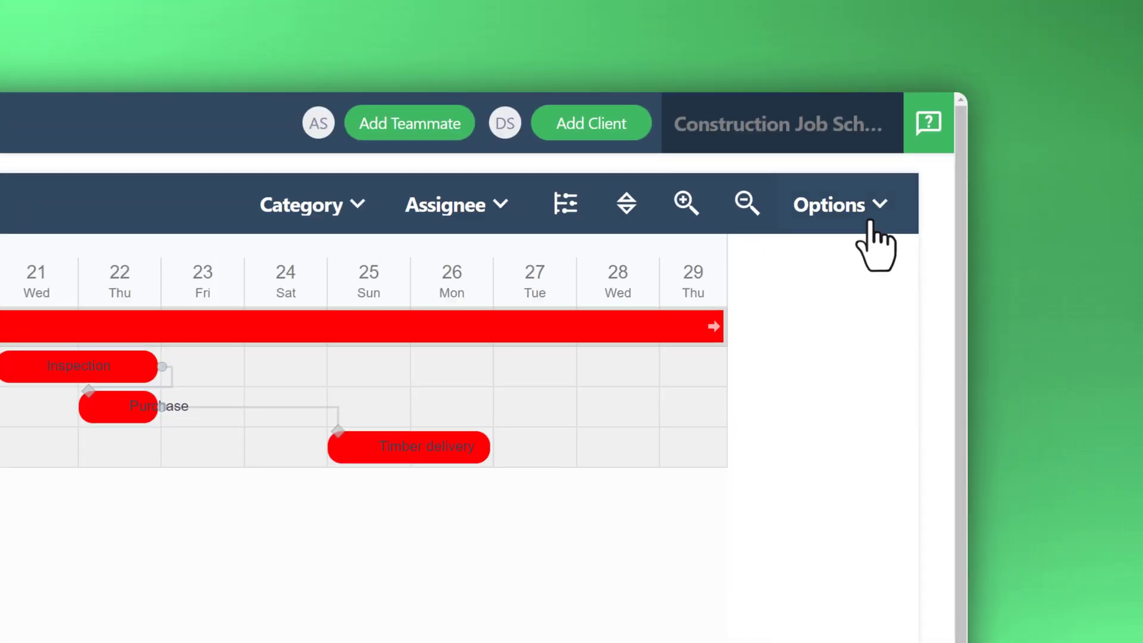
Import a schedule without the Prelim category, continuing to the costing items step.
left_click(870, 220)
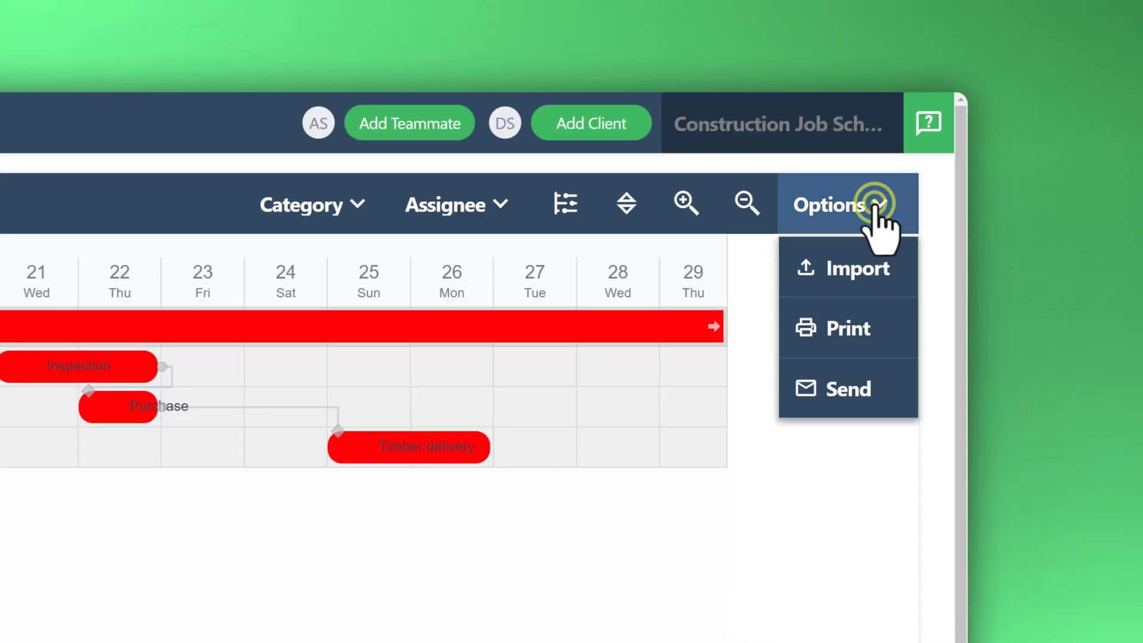
left_click(868, 265)
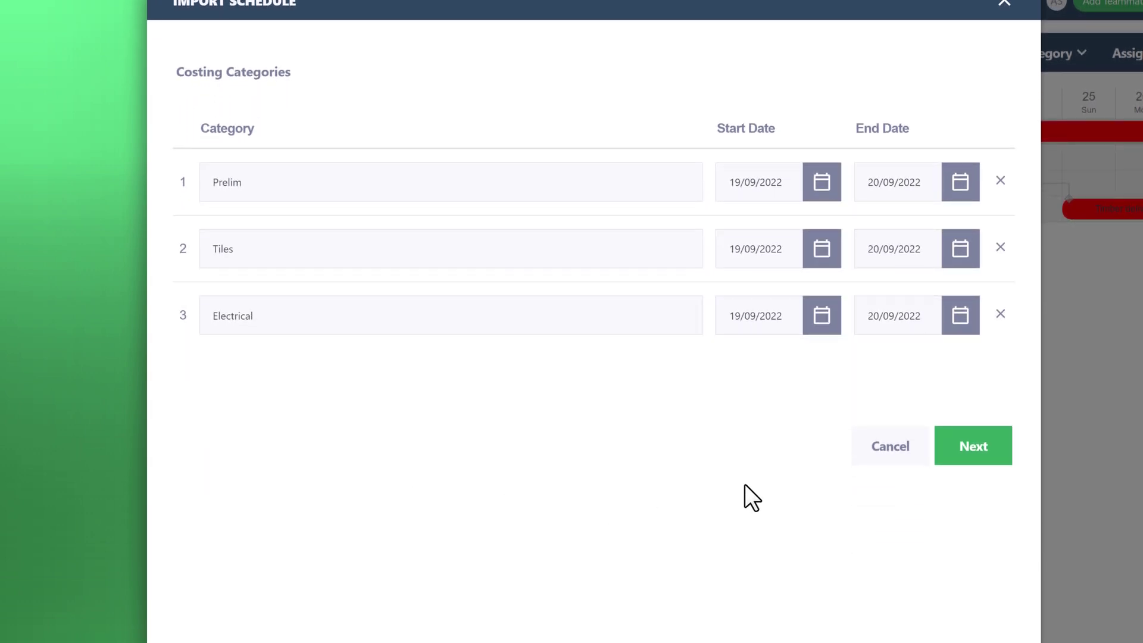
left_click(1000, 189)
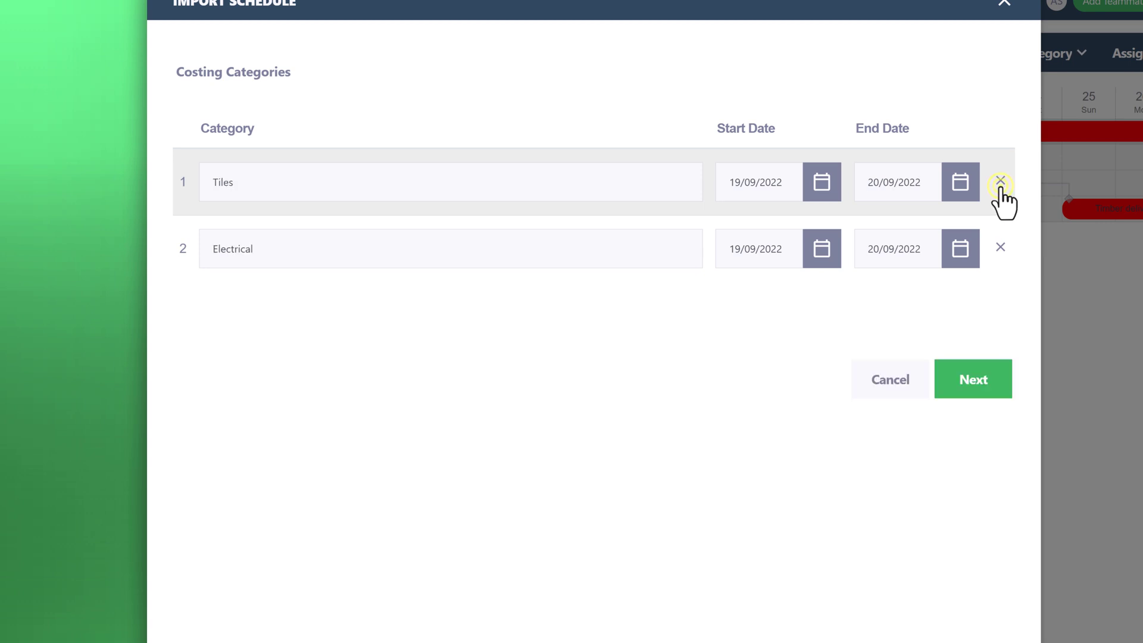
left_click(967, 381)
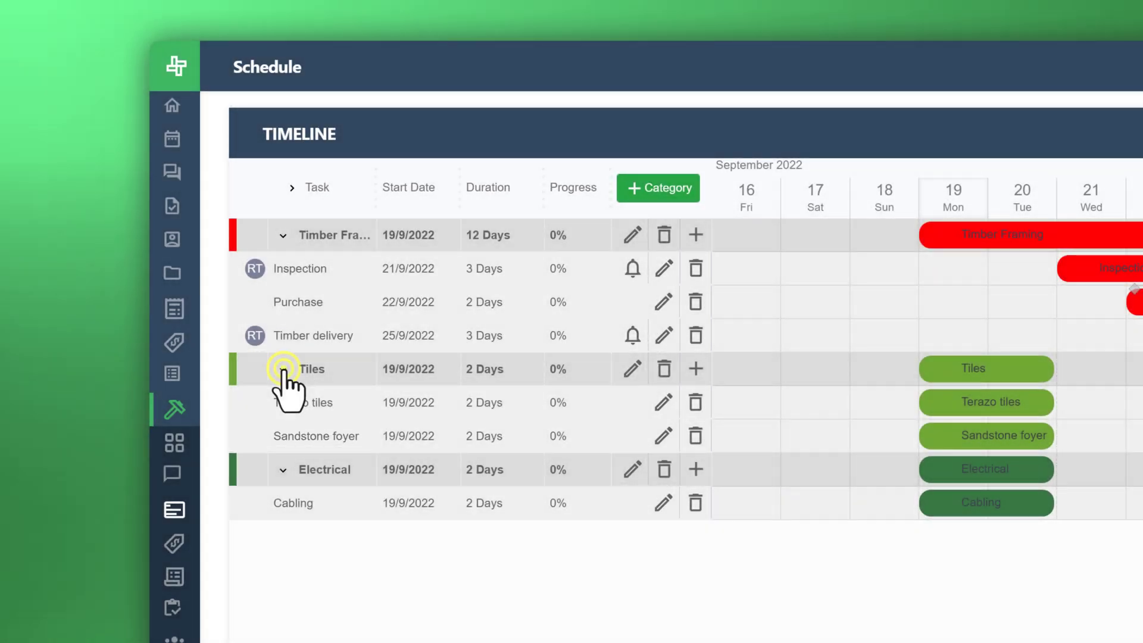
Collapse and re-expand the Tiles and Electrical categories.
left_click(283, 368)
left_click(280, 404)
left_click(283, 403)
left_click(283, 369)
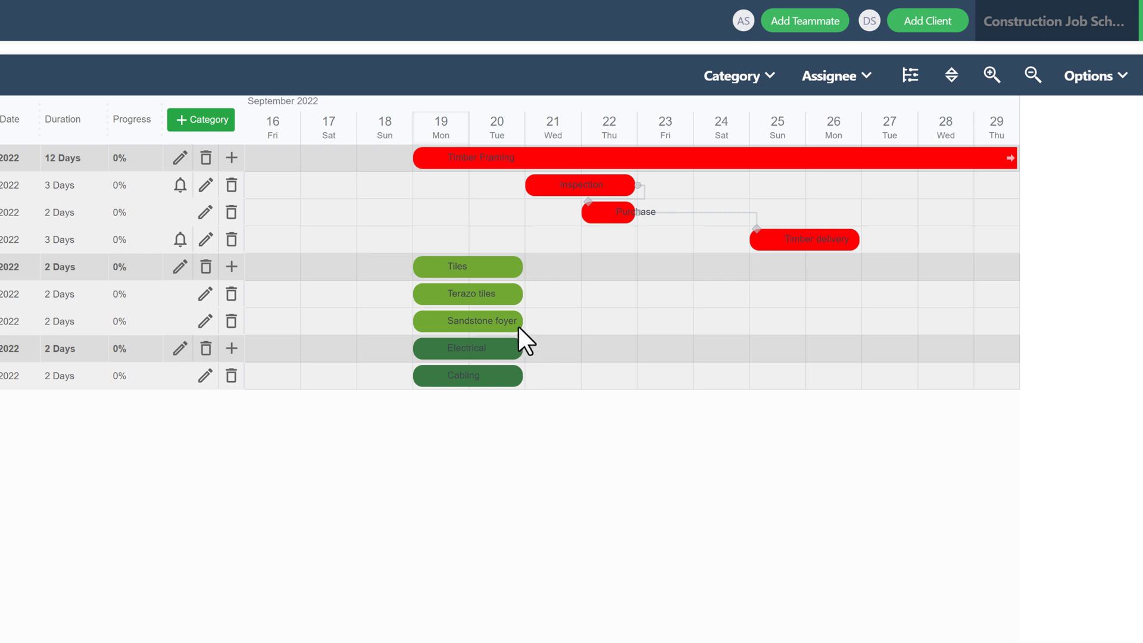
Move Tiles to 26 September, Terazo tiles and Sandstone foyer to 27–28 September, and Electrical and Cabling to 24 September.
left_click_drag(467, 276, 905, 283)
left_click_drag(483, 291, 954, 315)
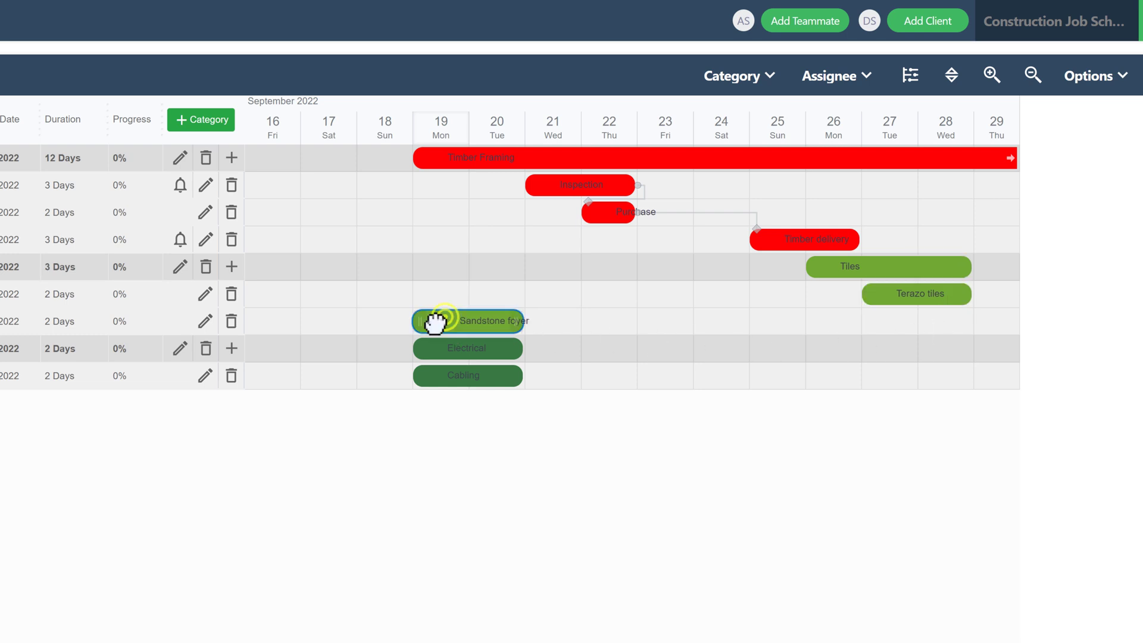
left_click_drag(439, 321, 893, 325)
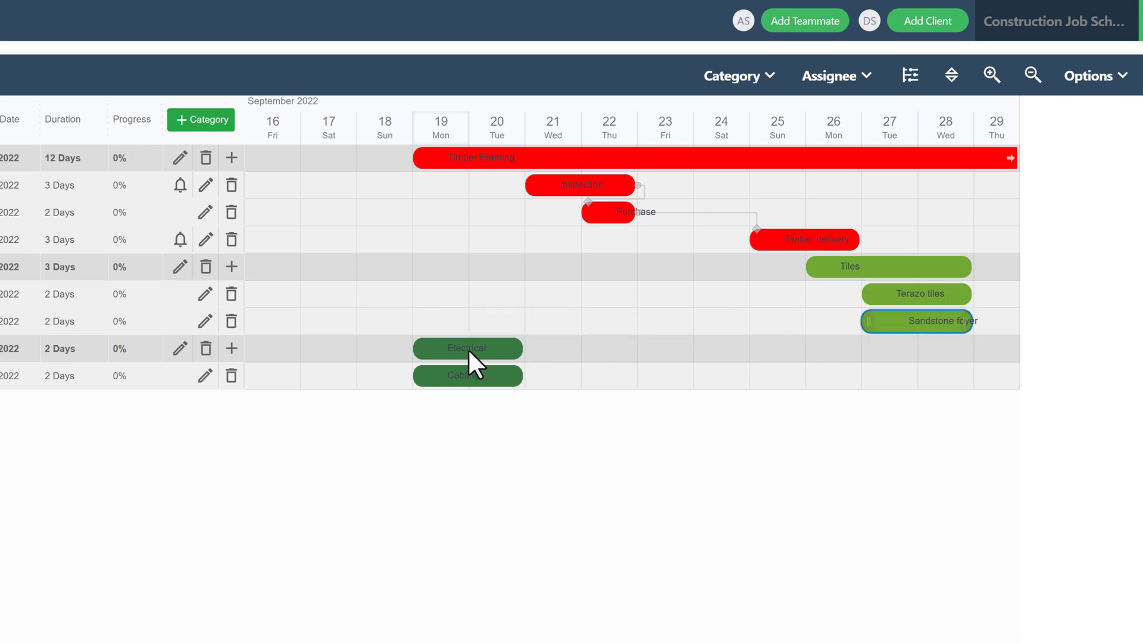
left_click_drag(467, 348, 702, 356)
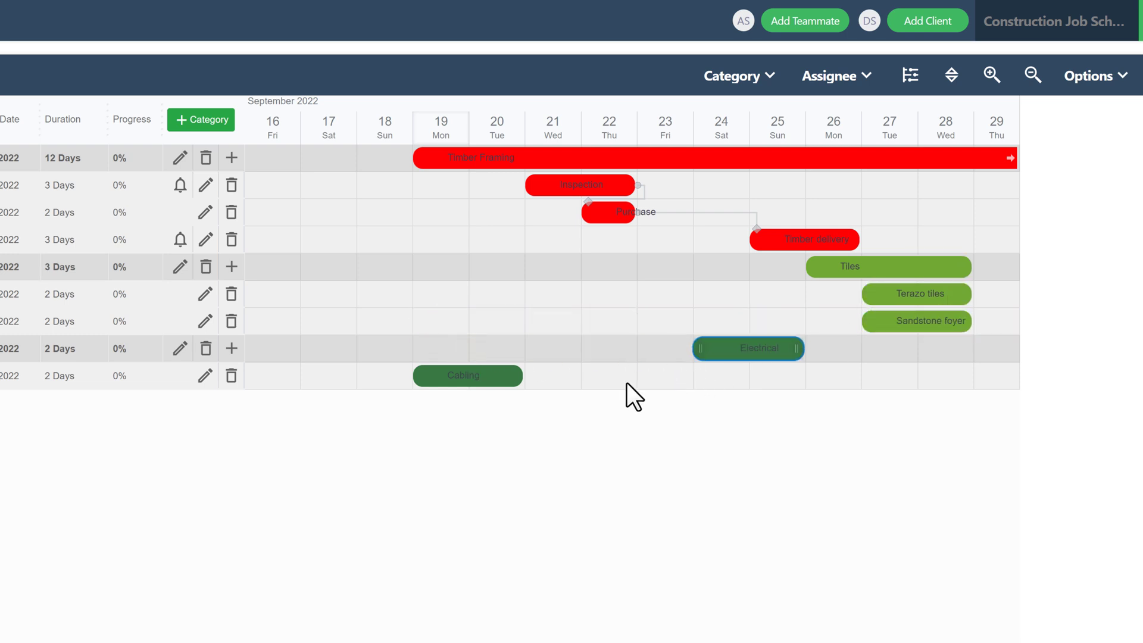
left_click_drag(462, 375, 722, 383)
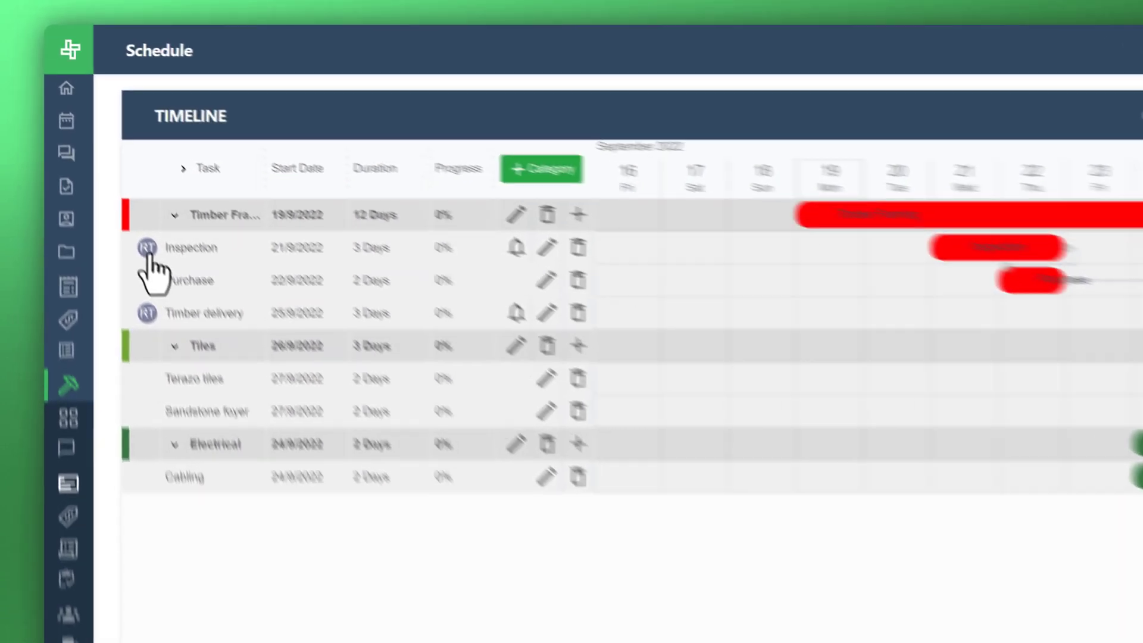
Give the Purchase task a team member assignee and a 2 Days Before reminder.
mouse_move(95, 164)
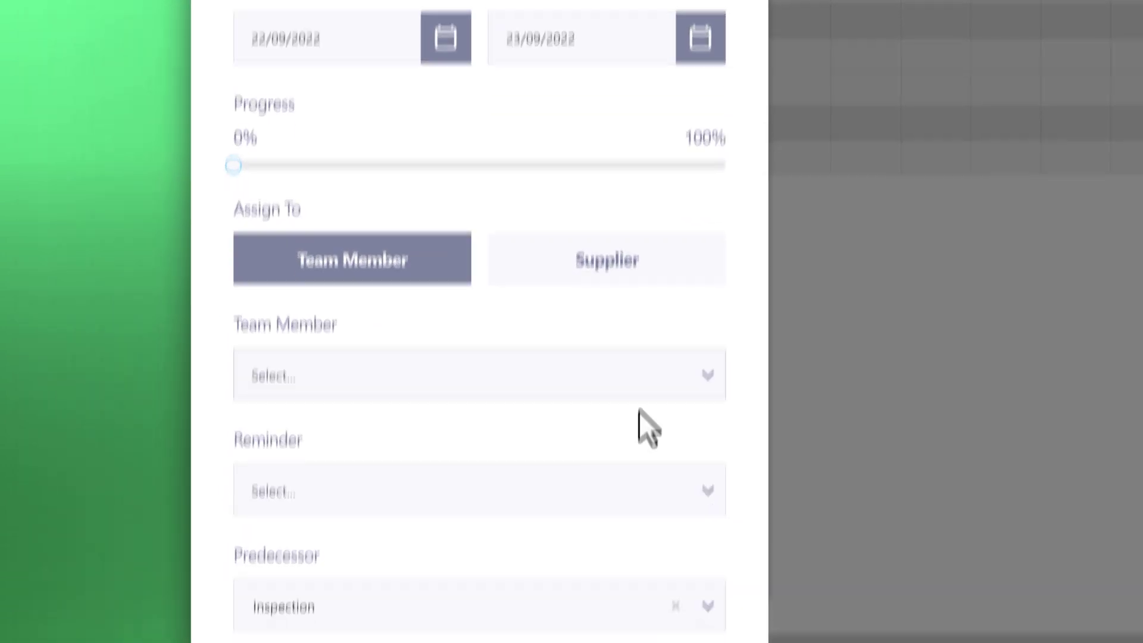
left_click(707, 484)
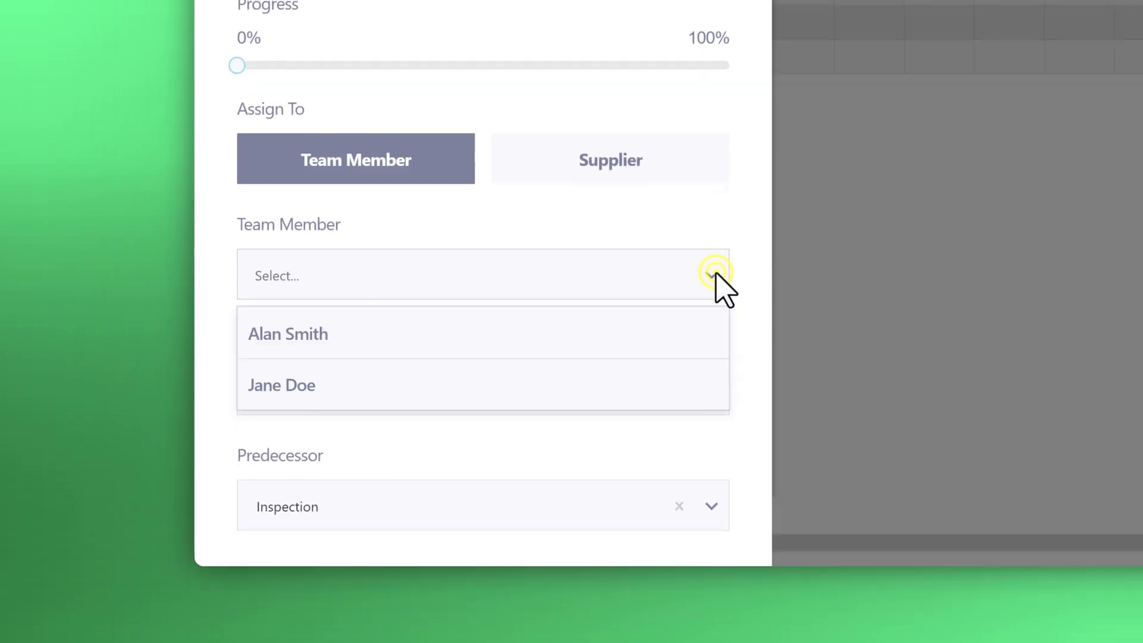
left_click(440, 364)
left_click(658, 334)
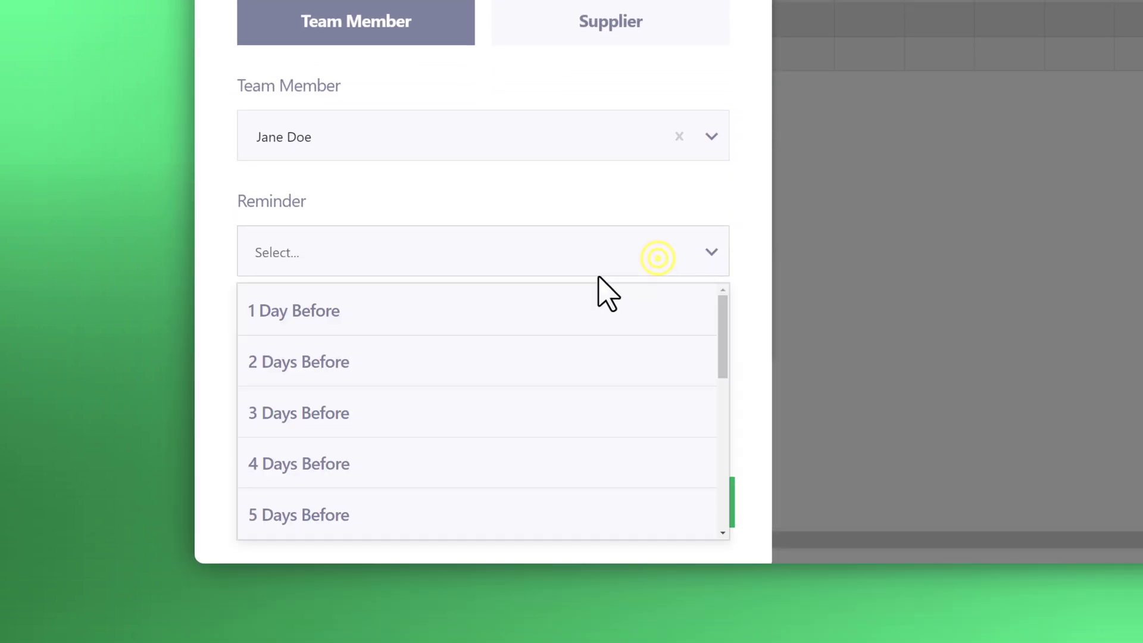
left_click(316, 441)
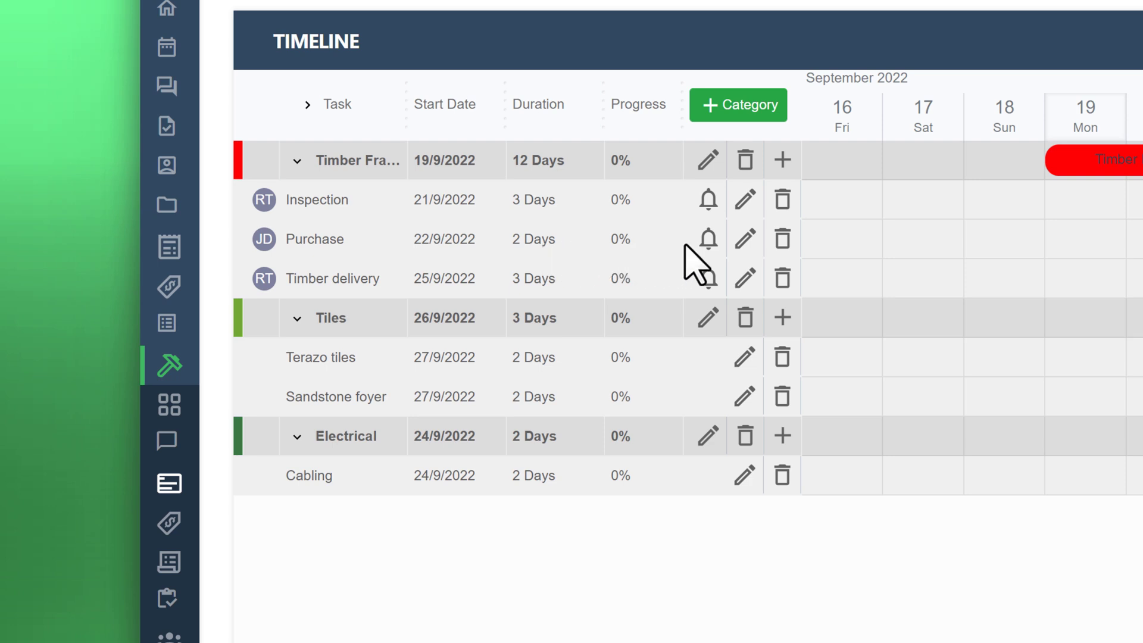
Start a reminder email for the Purchase task, opening a blank line above the signature.
left_click(707, 241)
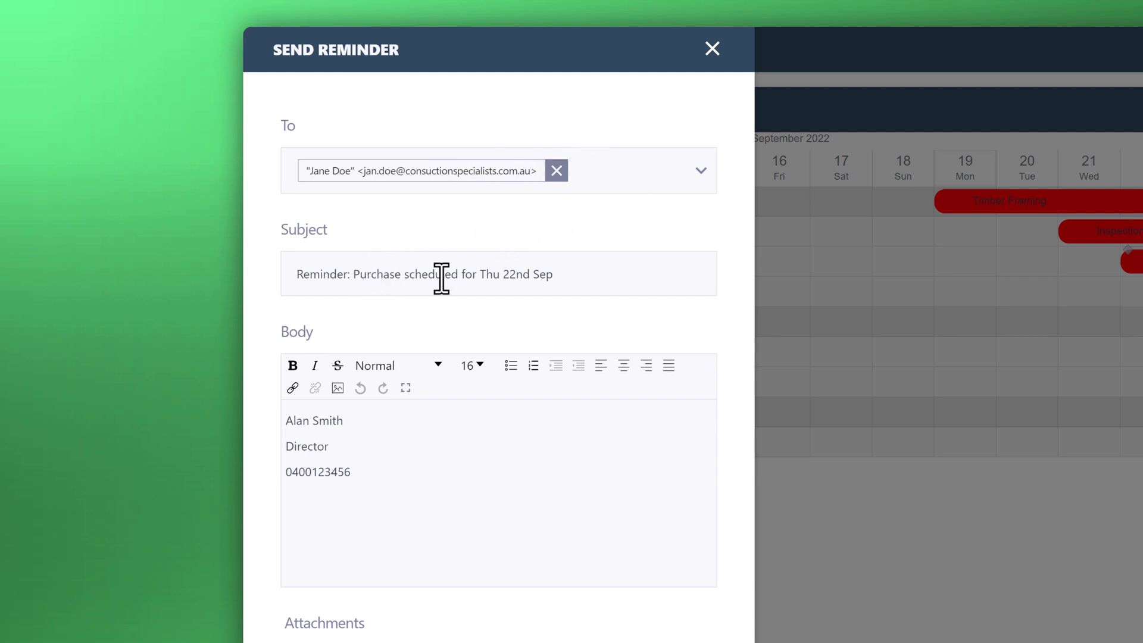
left_click(396, 420)
key("Home")
key("Return")
key("Return")
key("Up")
key("Up")
Write a greeting to the recipient, then start a request to act once inspection is complete.
type("Hi Janes,")
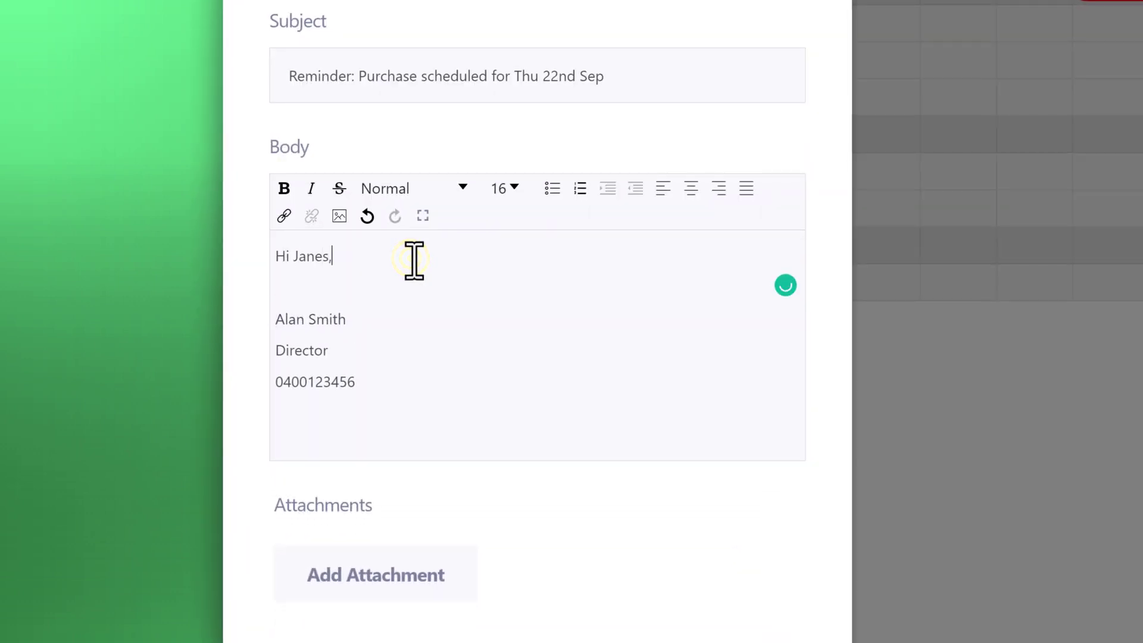
key("BackSpace")
key("BackSpace")
type(",")
key("Return")
key("Return")
type("WHen ")
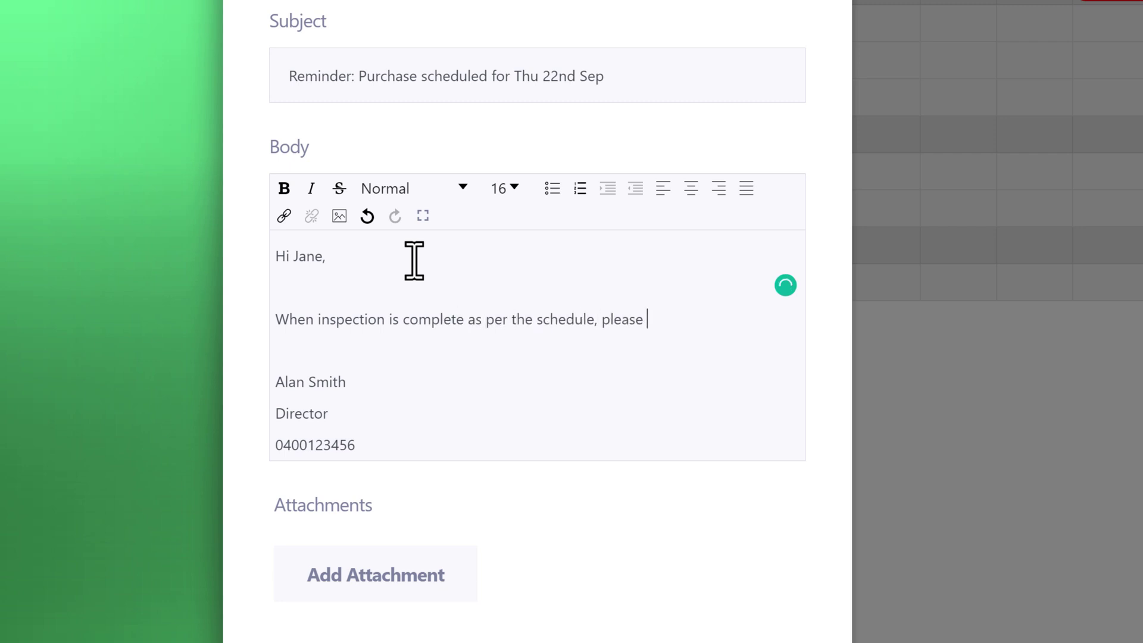
type("end payment.")
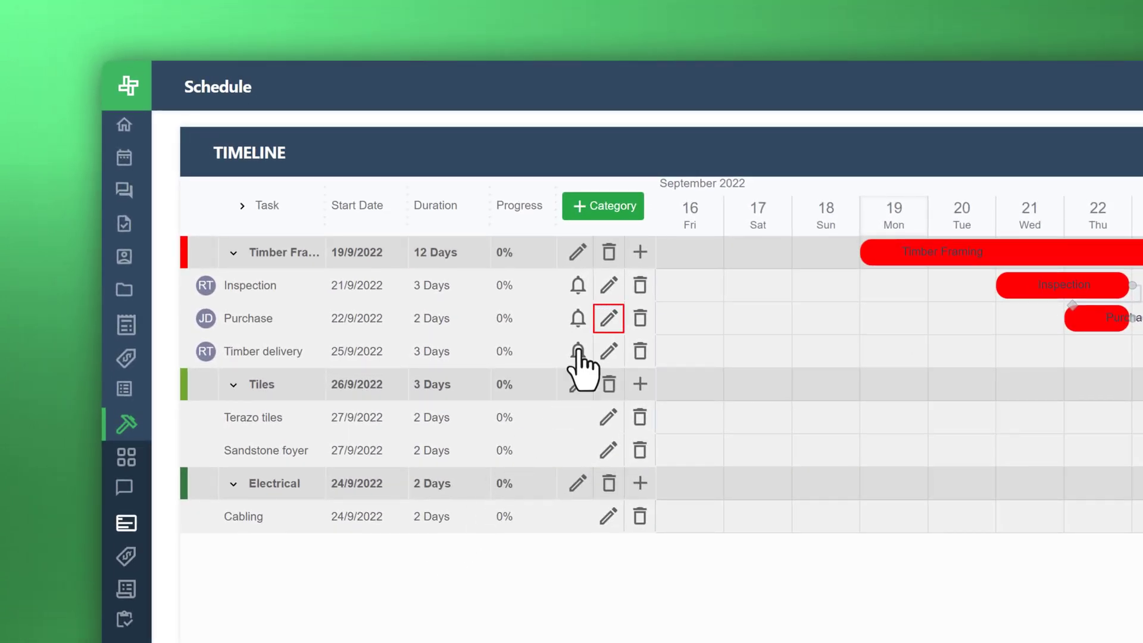
Set the Purchase task's progress to 55% and save, lifting Timber Framing to 18%.
left_click(537, 287)
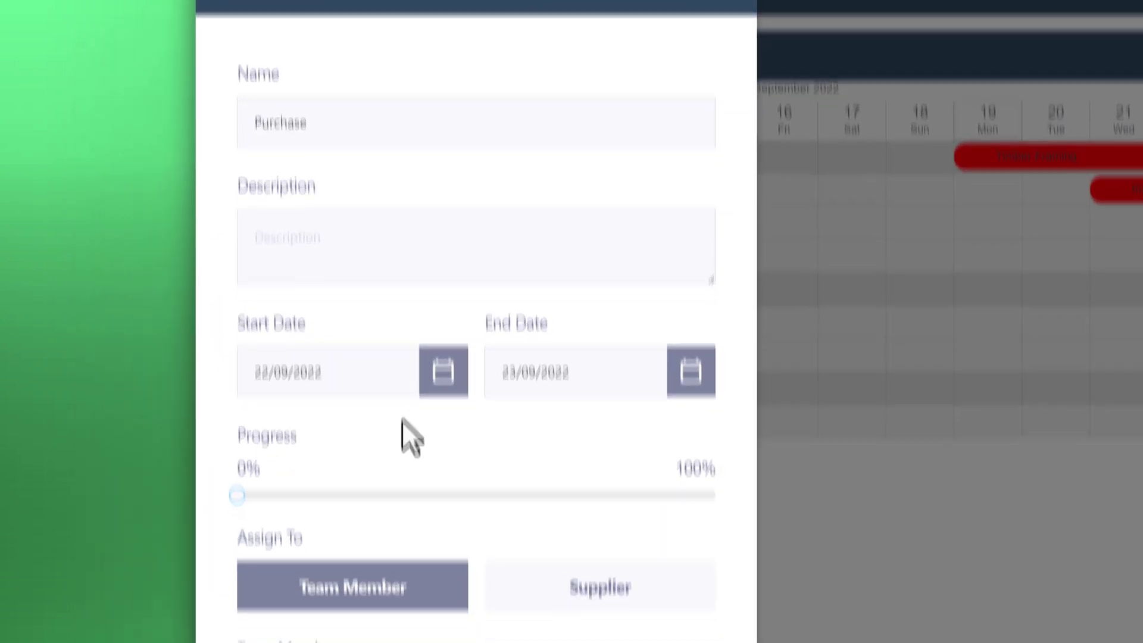
left_click_drag(231, 497, 266, 501)
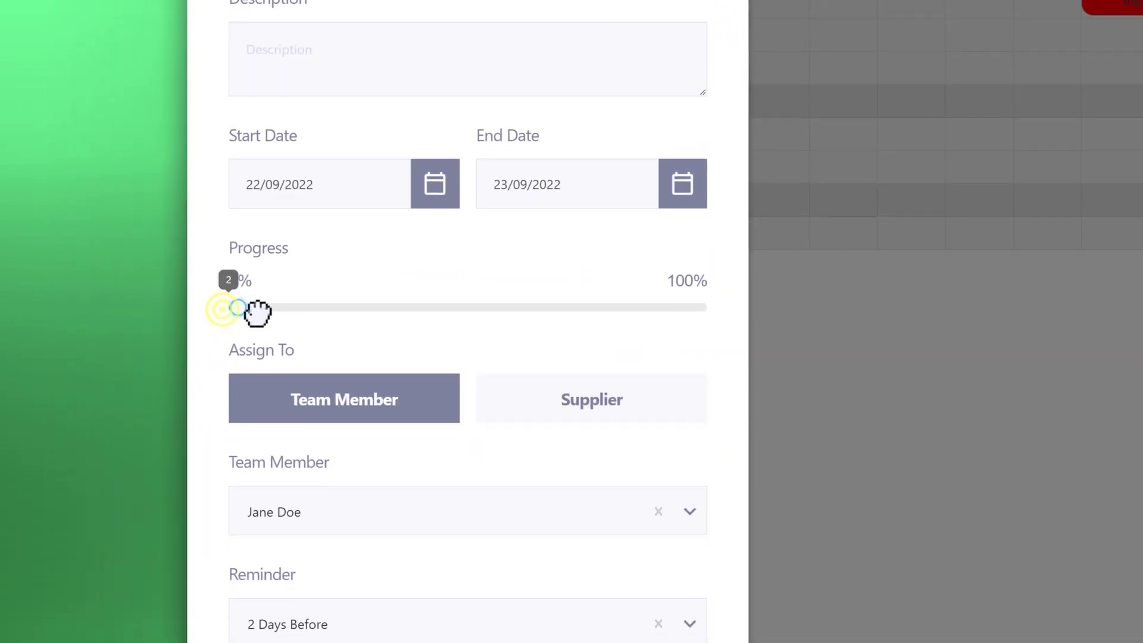
left_click_drag(257, 313, 491, 333)
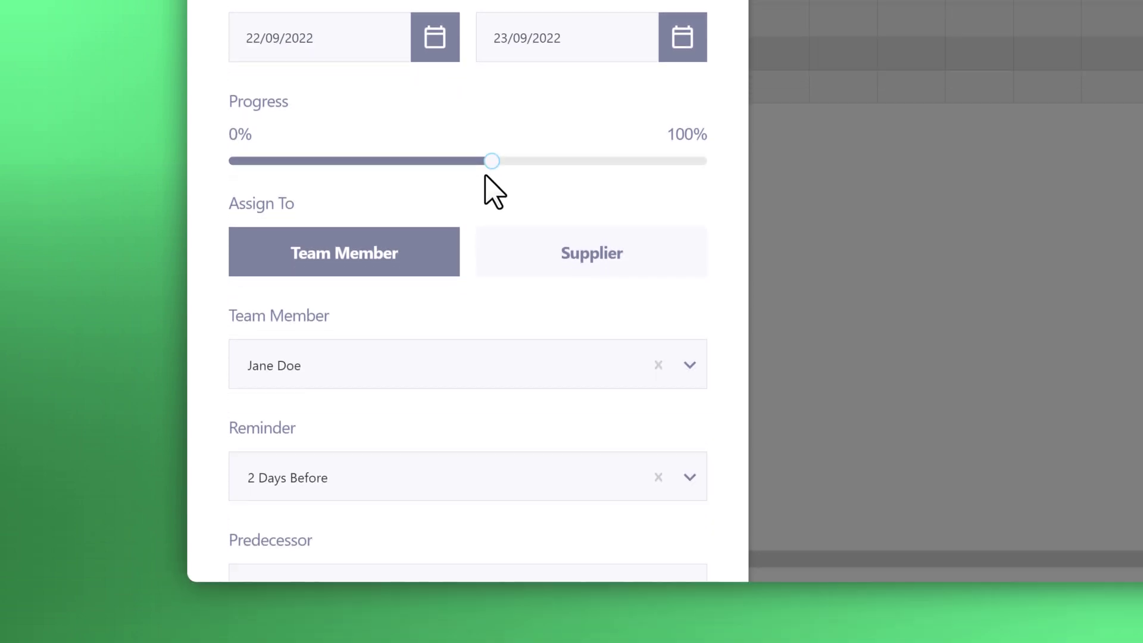
scroll(536, 226, "down", 4)
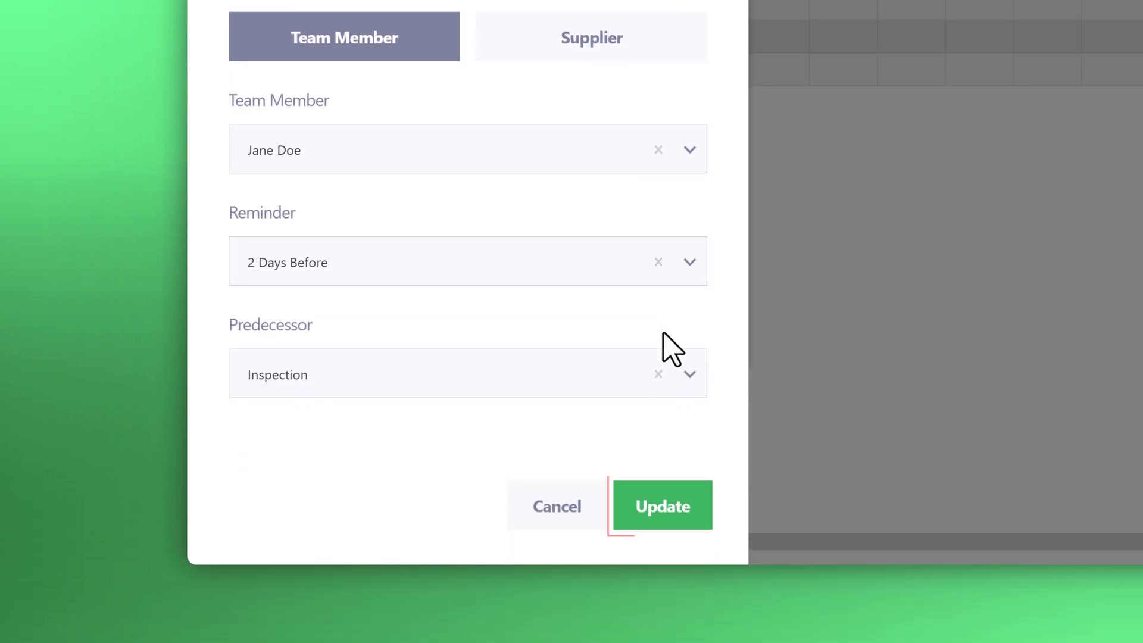
left_click(650, 502)
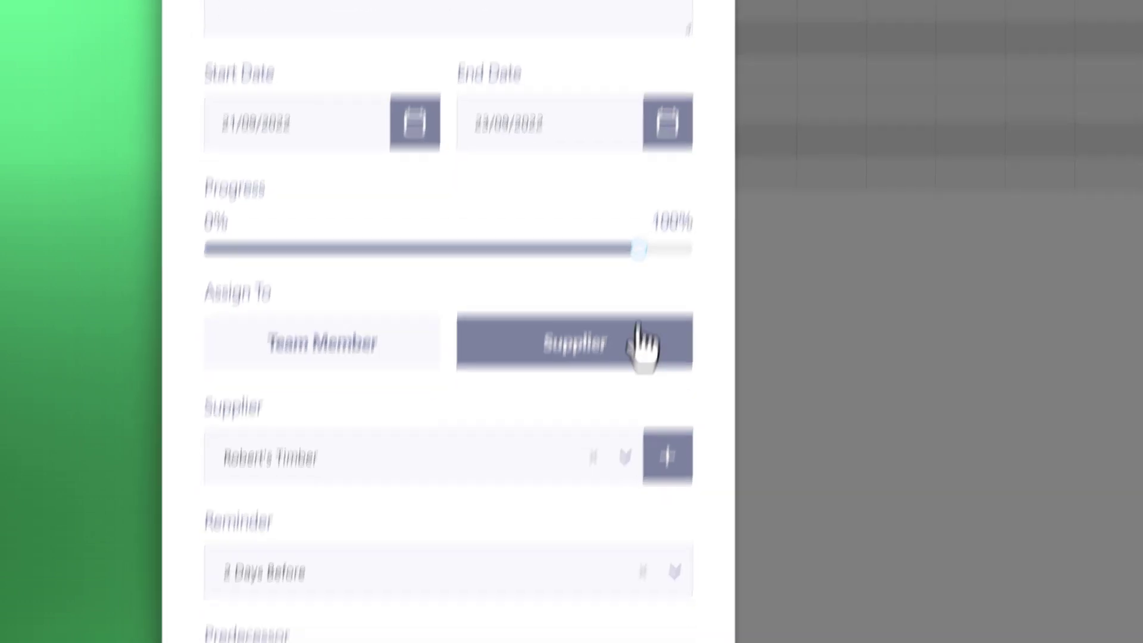
Save the Inspection task at 89% progress, raising Timber Framing to 48%.
left_click(659, 450)
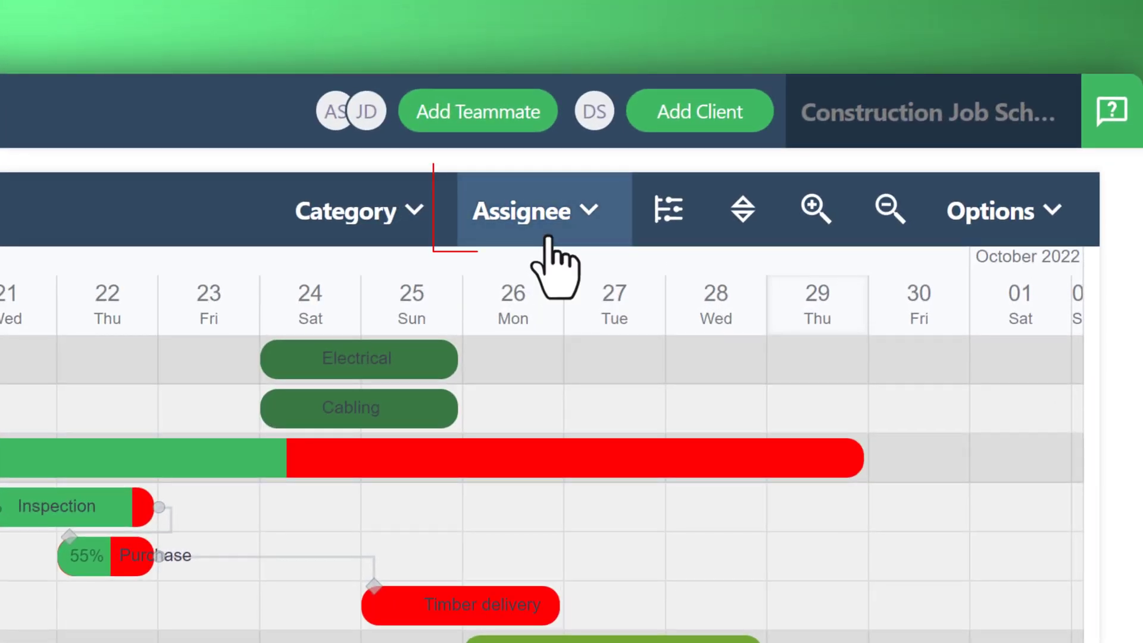
left_click(547, 240)
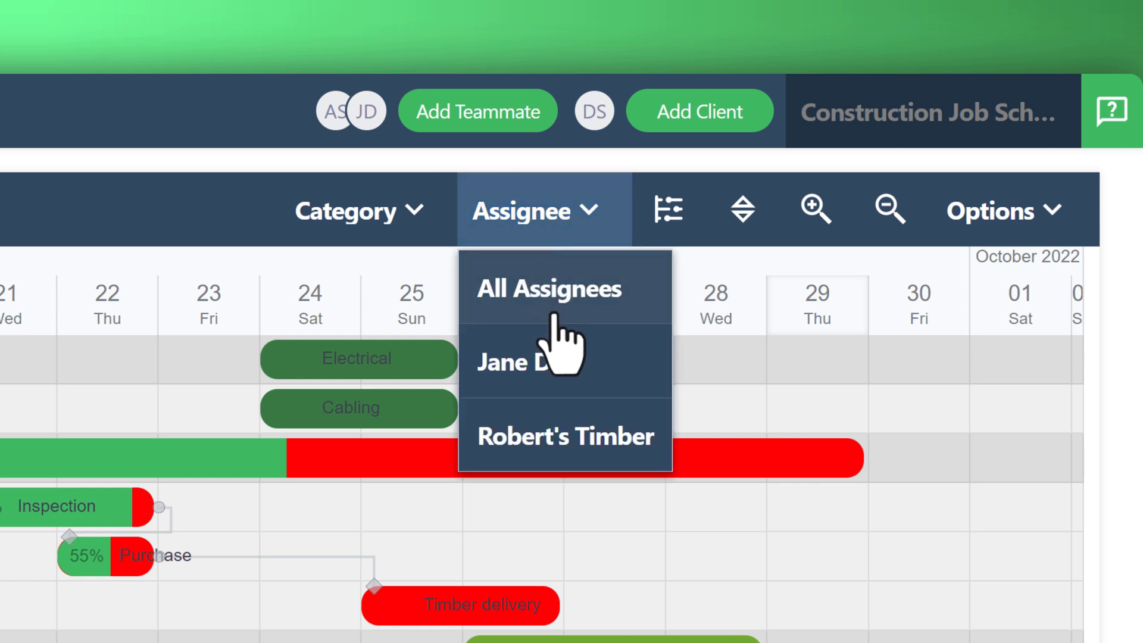
left_click(559, 365)
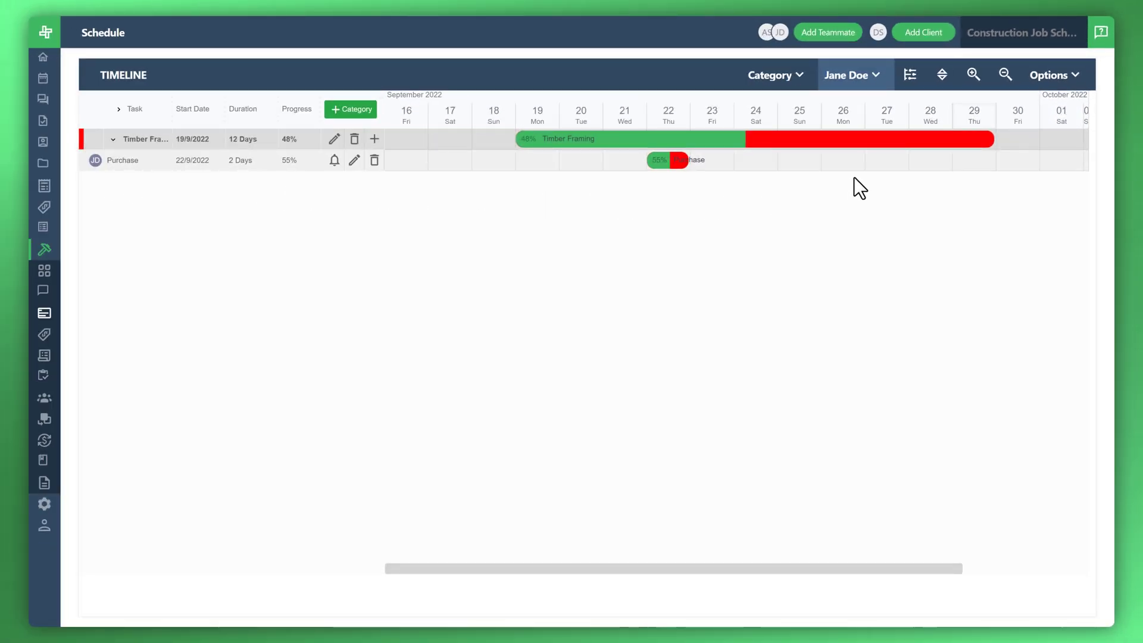
left_click(854, 82)
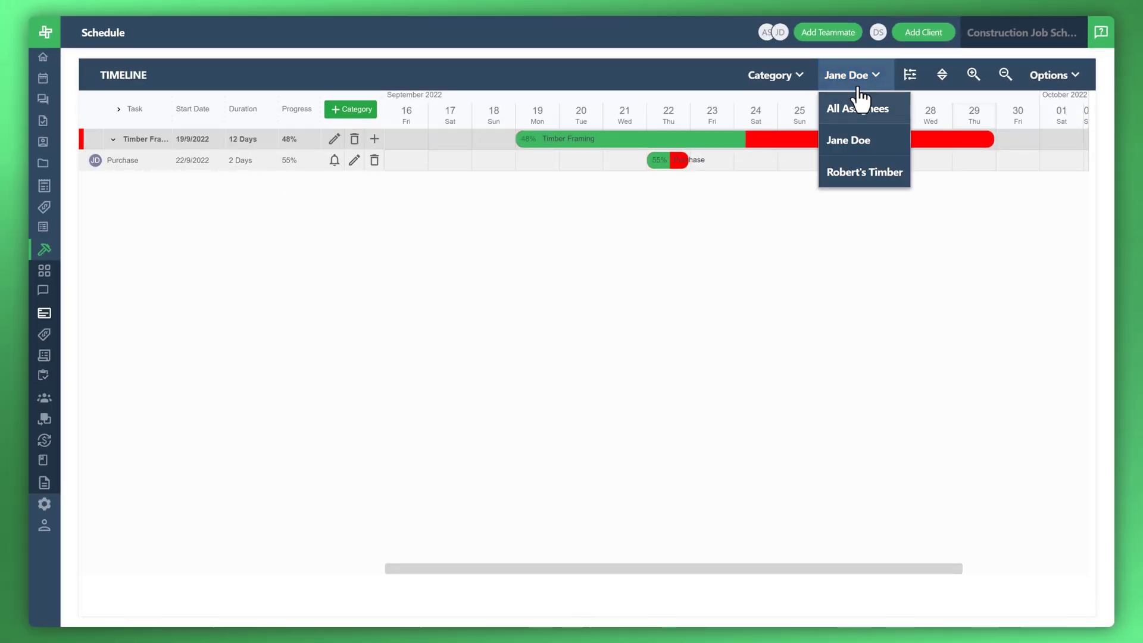
left_click(858, 173)
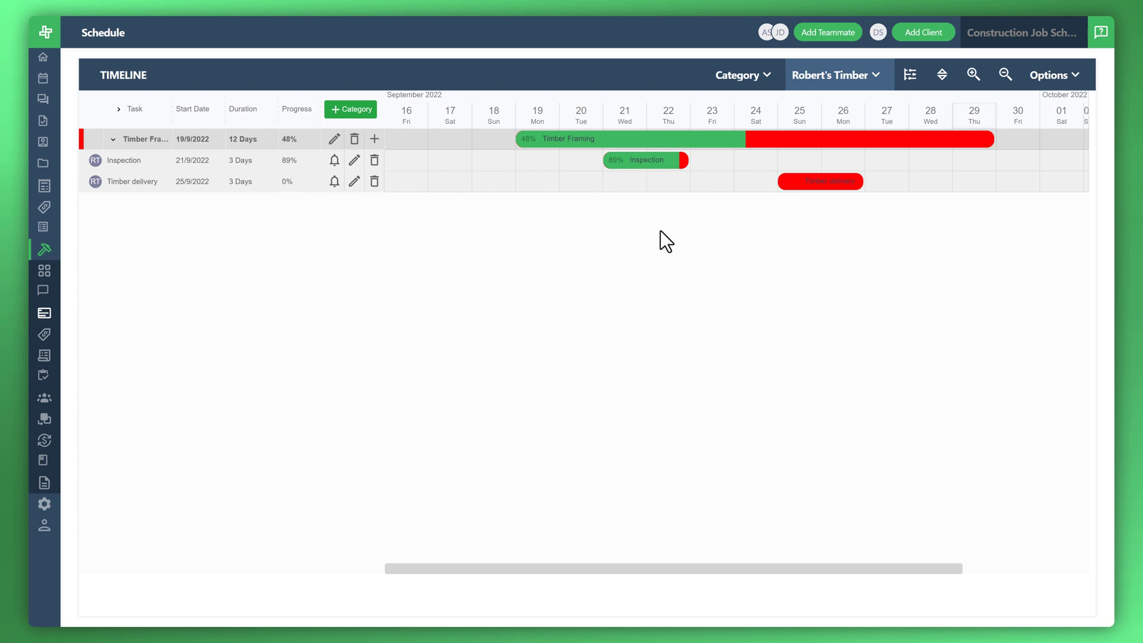
left_click(841, 81)
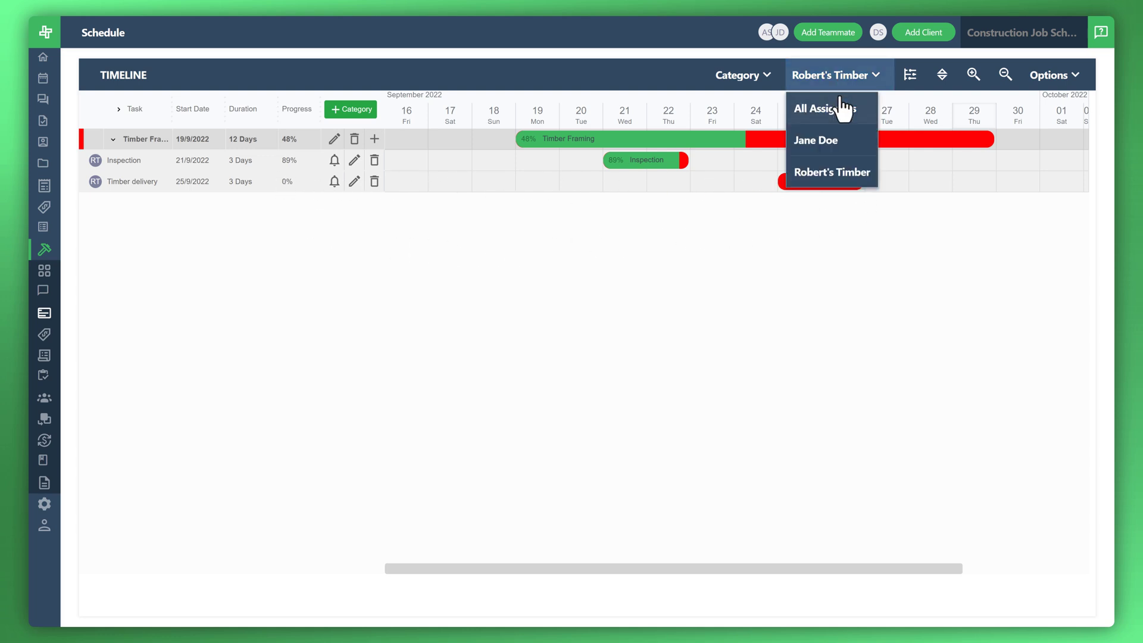
left_click(848, 173)
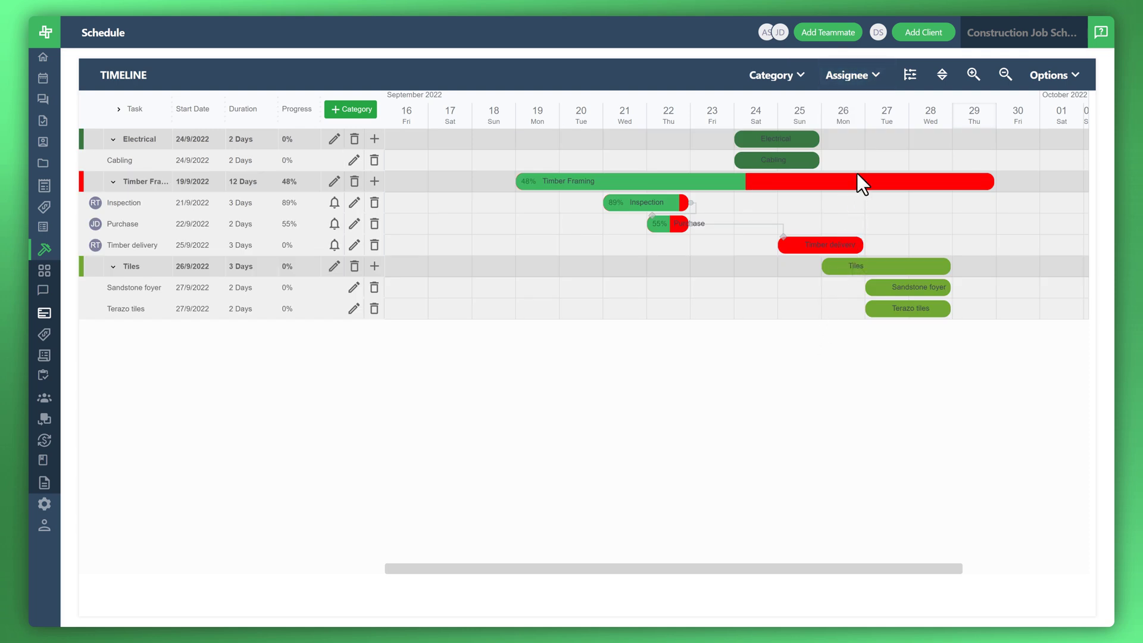
Reorder the categories to Timber Framing, Electrical, then Tiles.
left_click(941, 76)
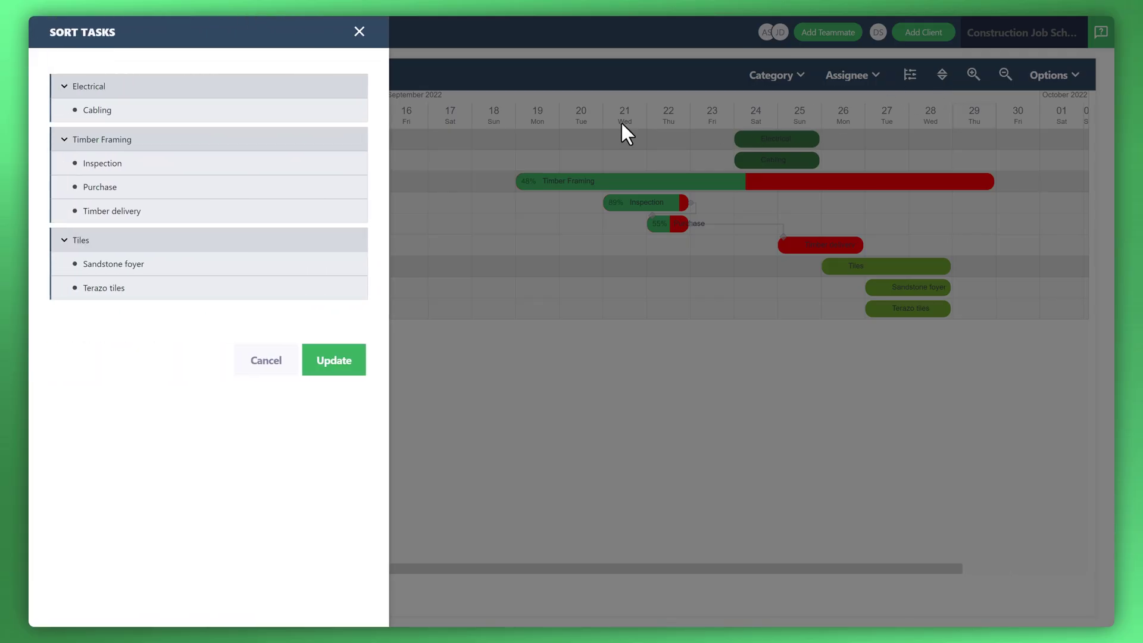
left_click_drag(106, 87, 77, 187)
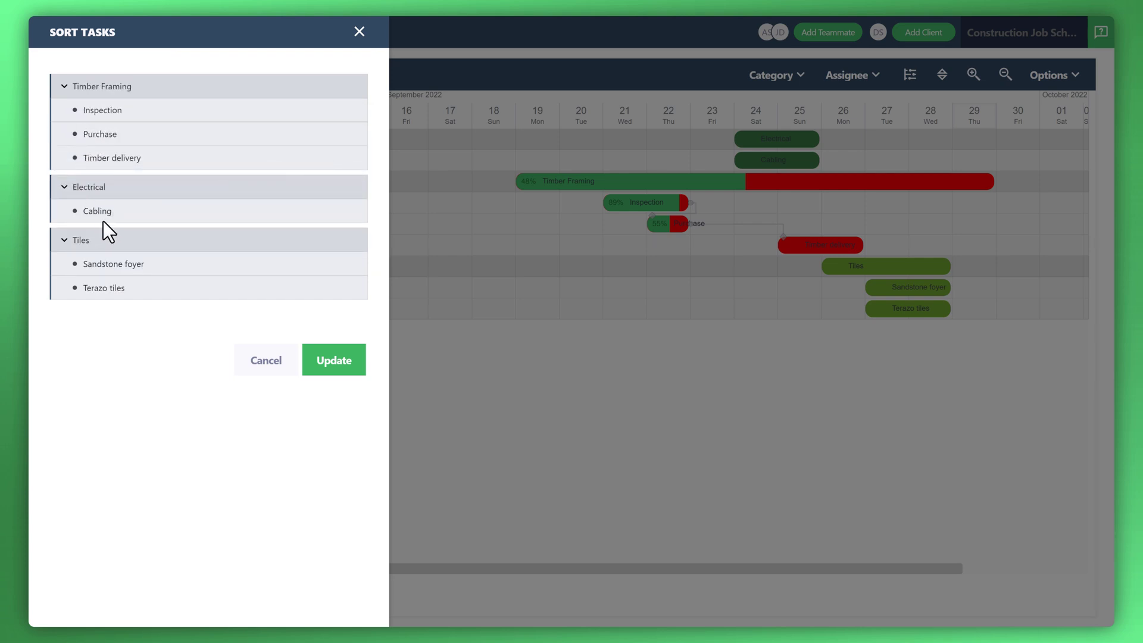
left_click(309, 368)
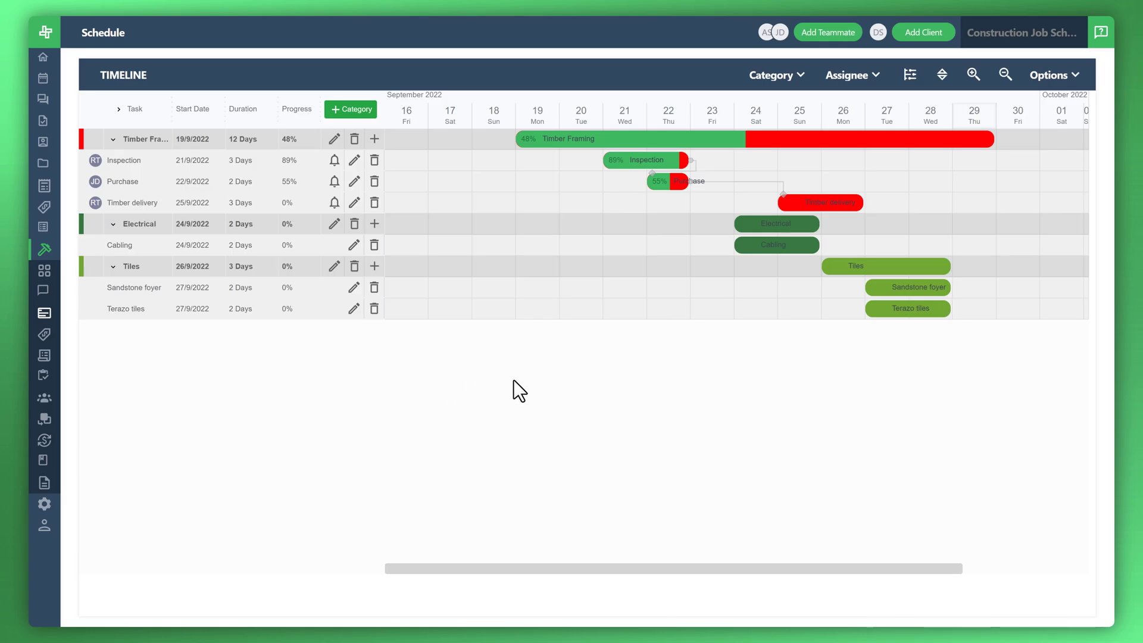